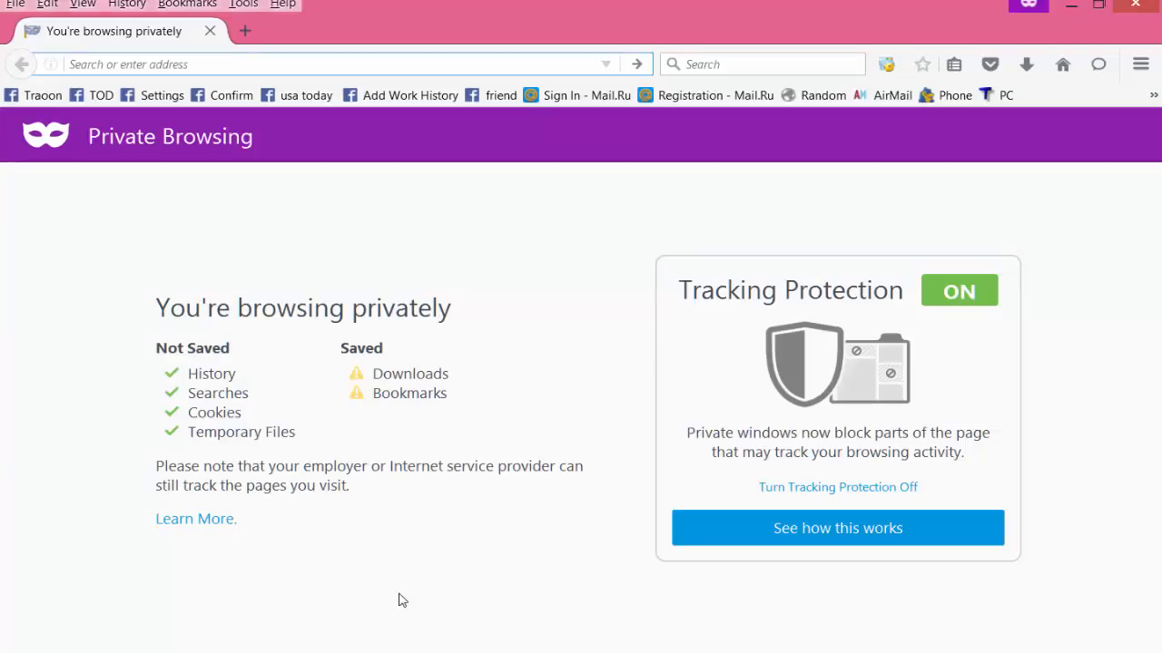
{"action": "left_click", "coordinate": [532, 649]}
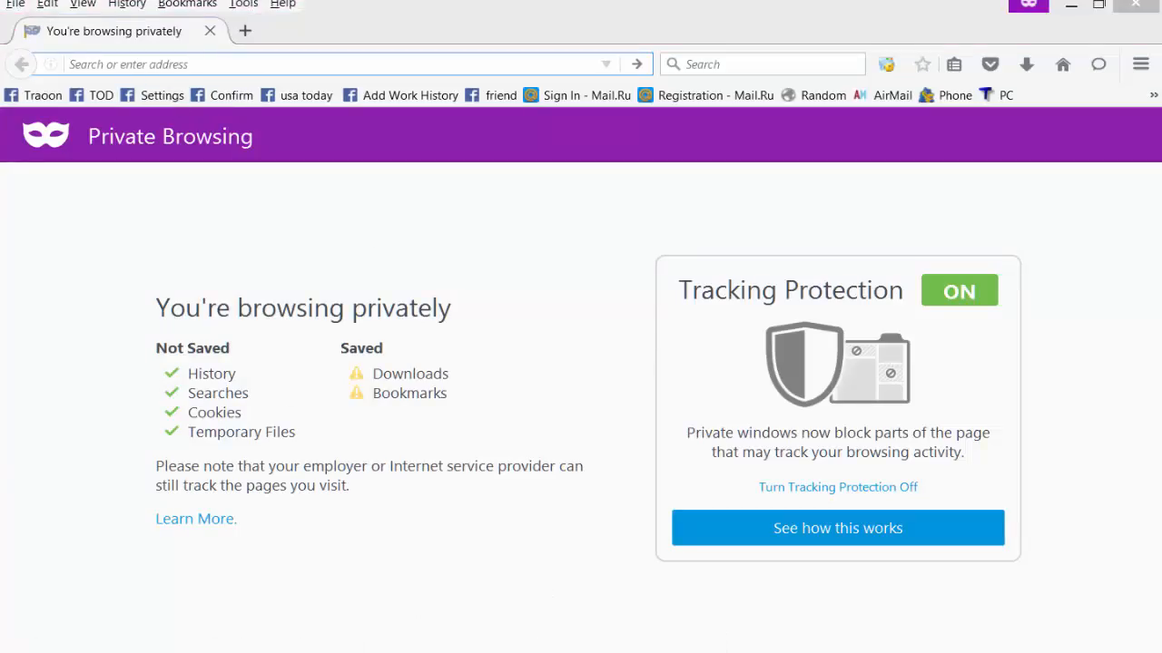
{"action": "left_click_drag", "start_coordinate": [510, 193], "coordinate": [114, 187]}
{"action": "key", "text": "ctrl+c"}
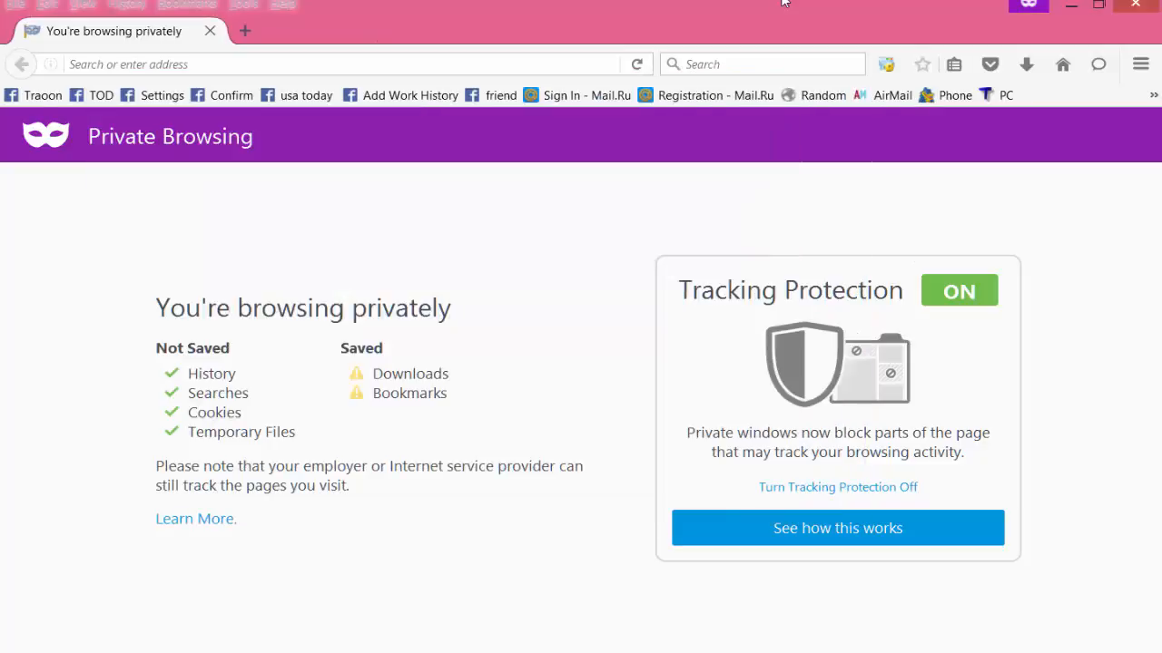
{"action": "left_click", "coordinate": [776, 82]}
{"action": "key", "text": "ctrl+v"}
{"action": "key", "text": "Return"}
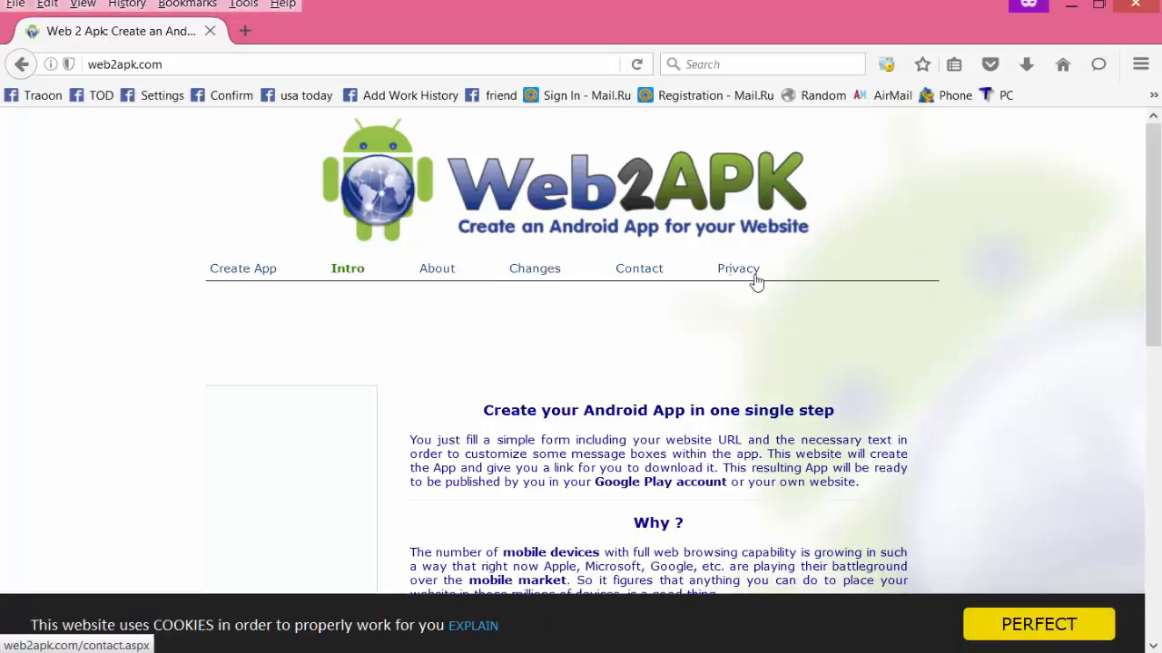
{"action": "left_click", "coordinate": [250, 274]}
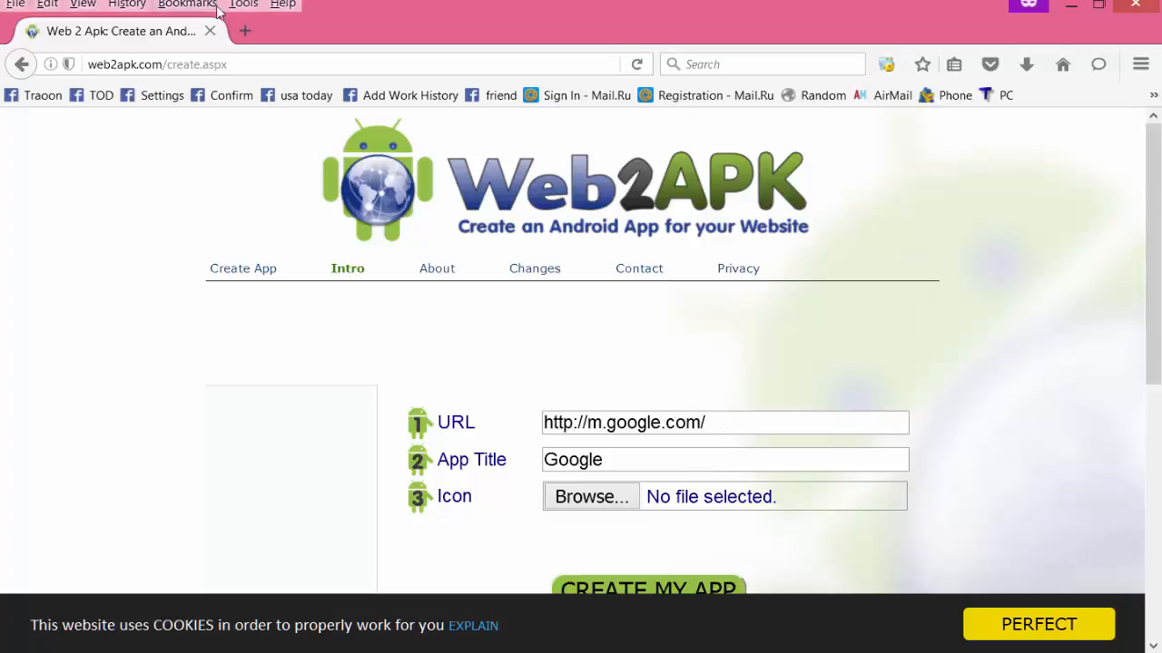
{"action": "left_click", "coordinate": [244, 32]}
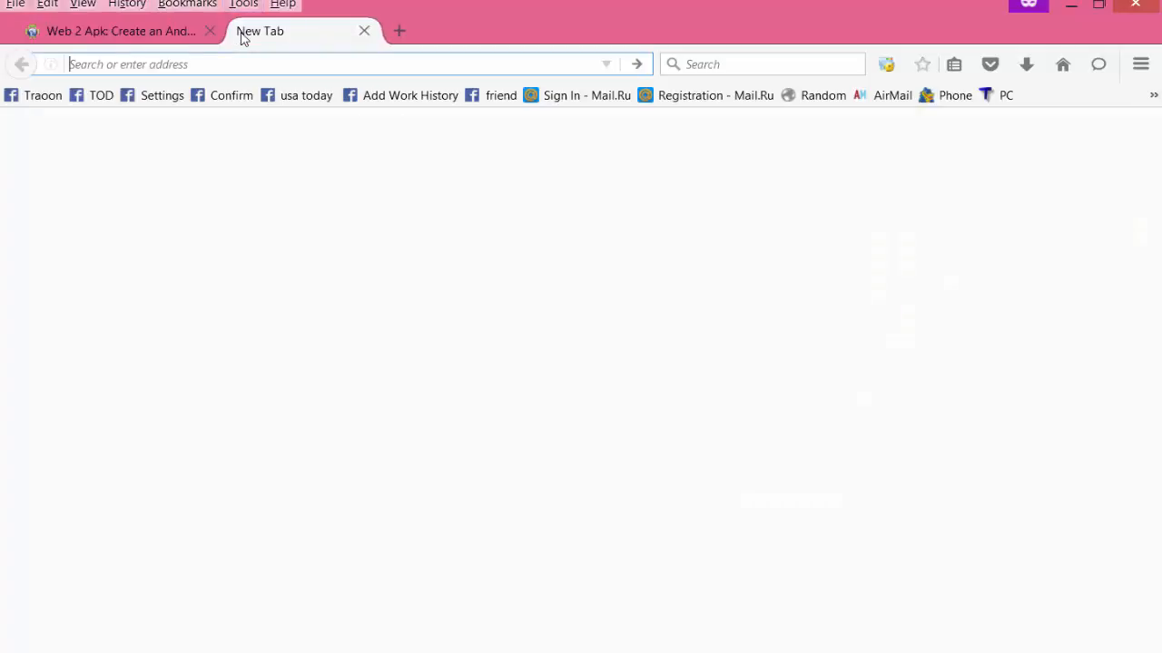
{"action": "left_click", "coordinate": [147, 35]}
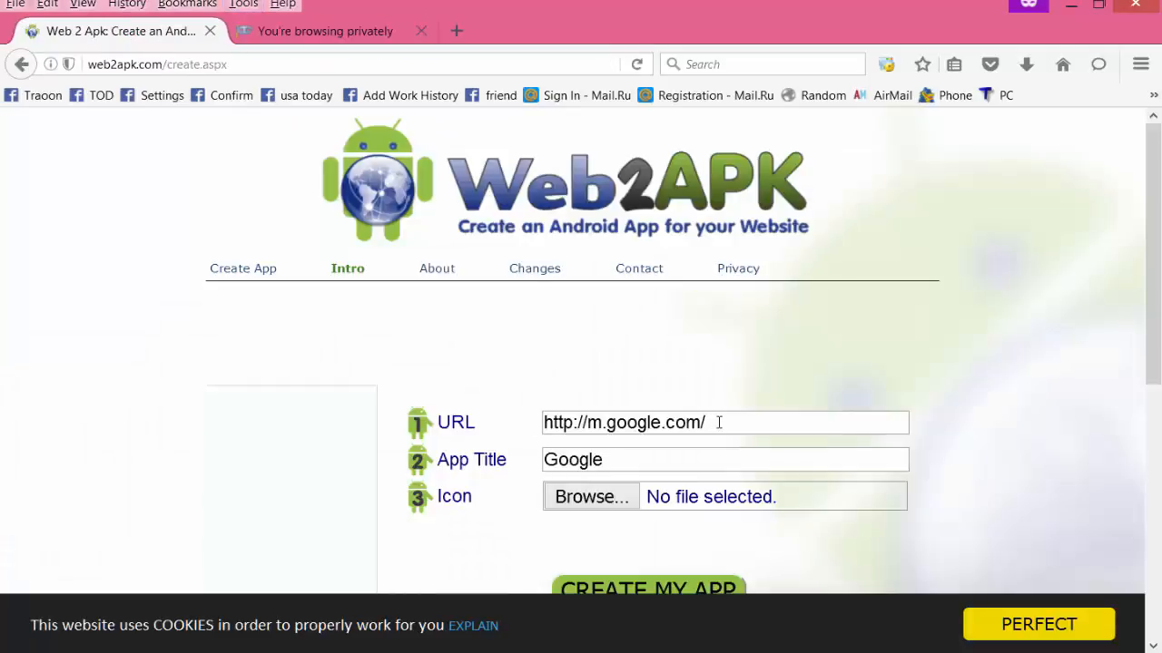
{"action": "left_click", "coordinate": [326, 36]}
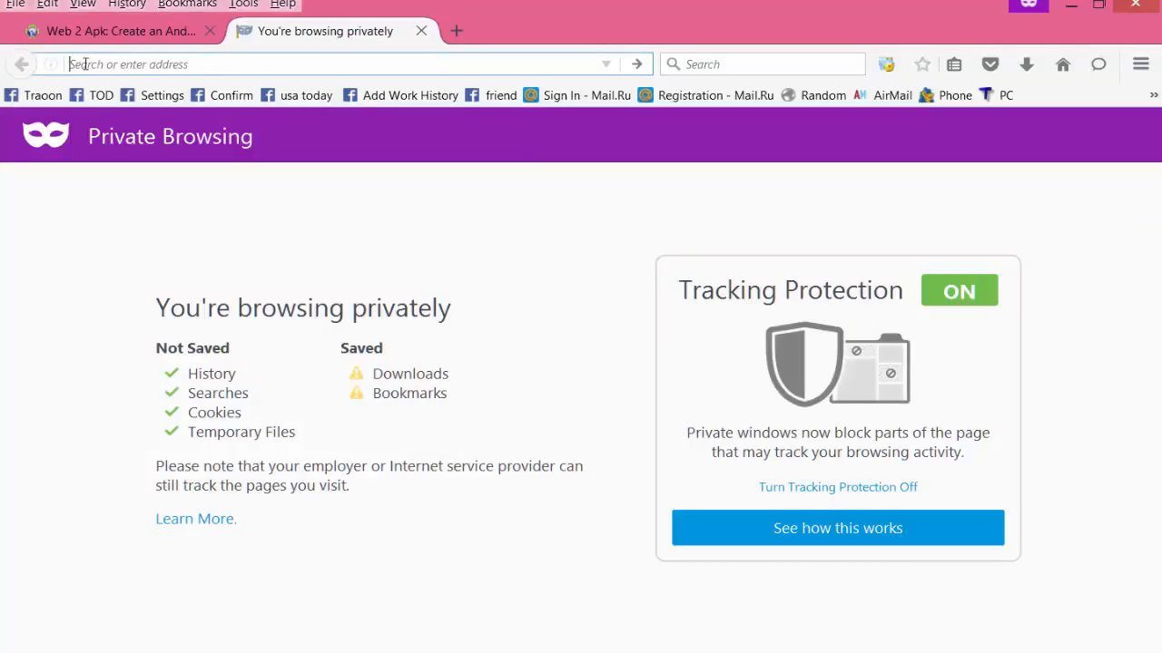
{"action": "left_click", "coordinate": [168, 38]}
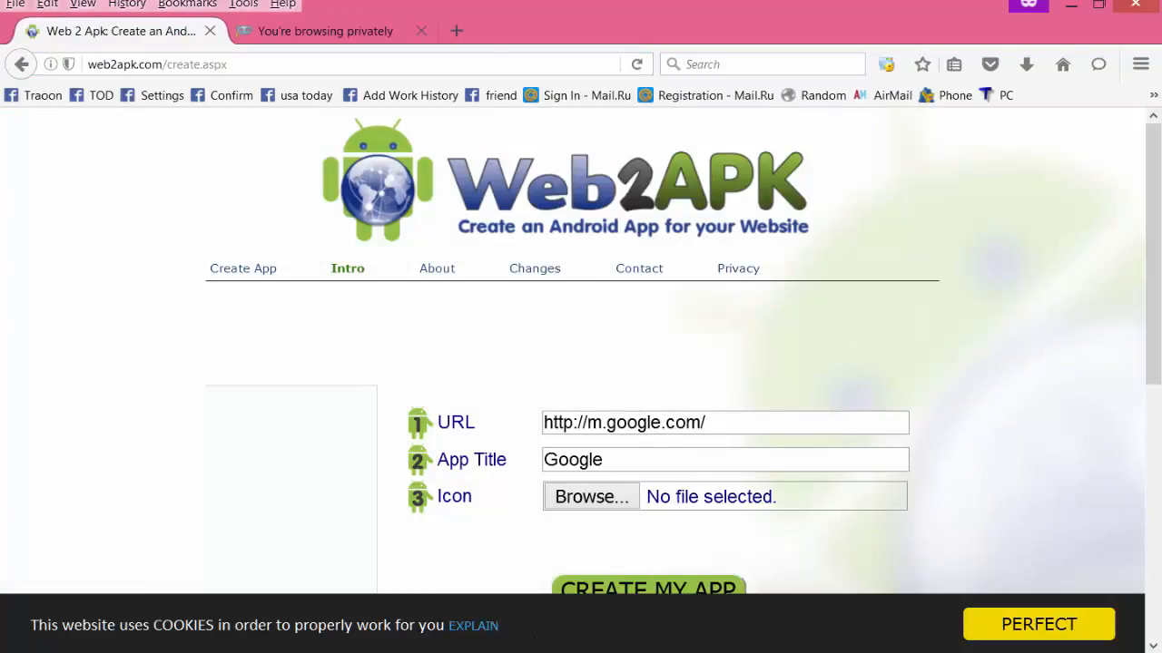
{"action": "key", "text": "alt+Tab"}
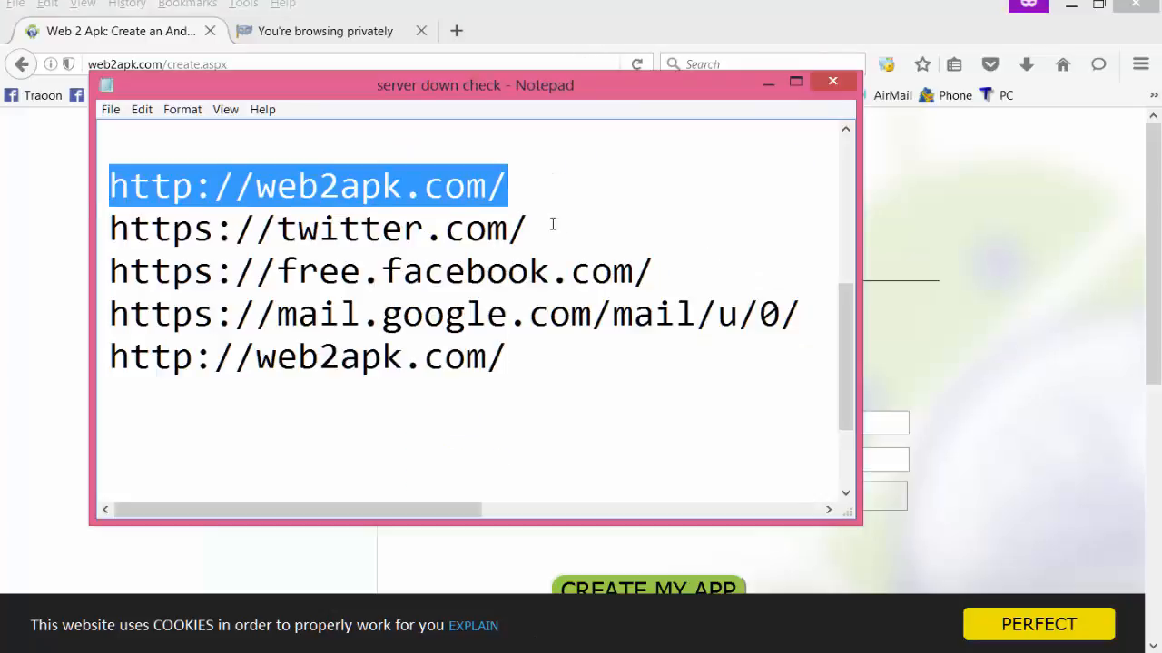
{"action": "left_click_drag", "start_coordinate": [551, 224], "coordinate": [82, 229]}
{"action": "key", "text": "ctrl+c"}
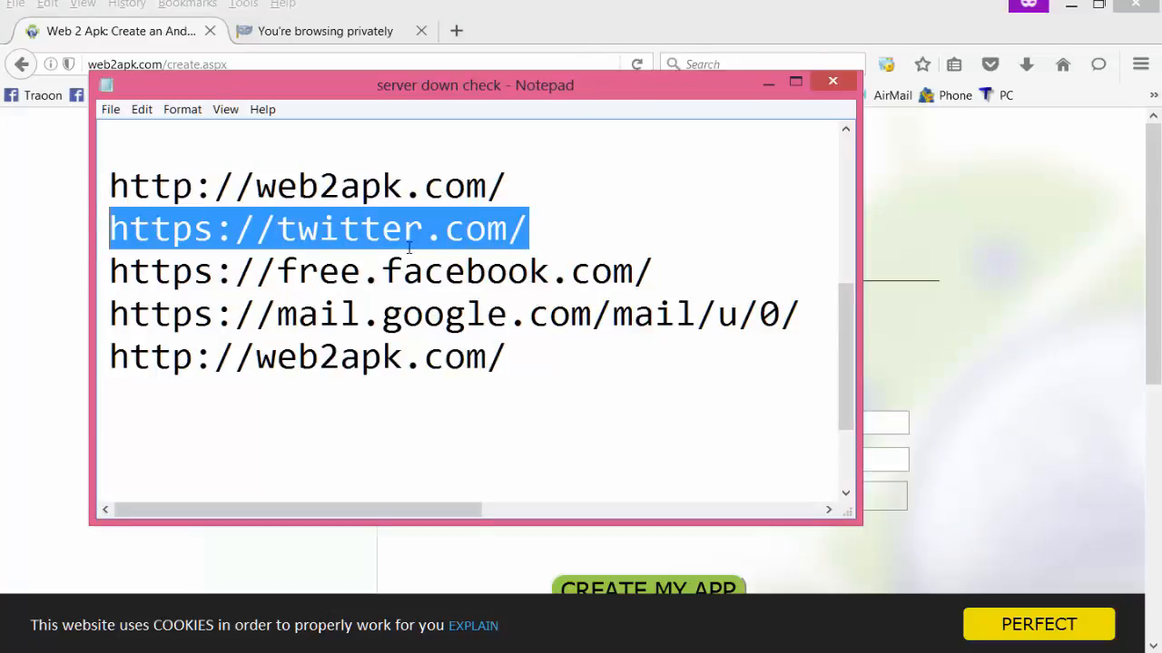
{"action": "left_click", "coordinate": [765, 6]}
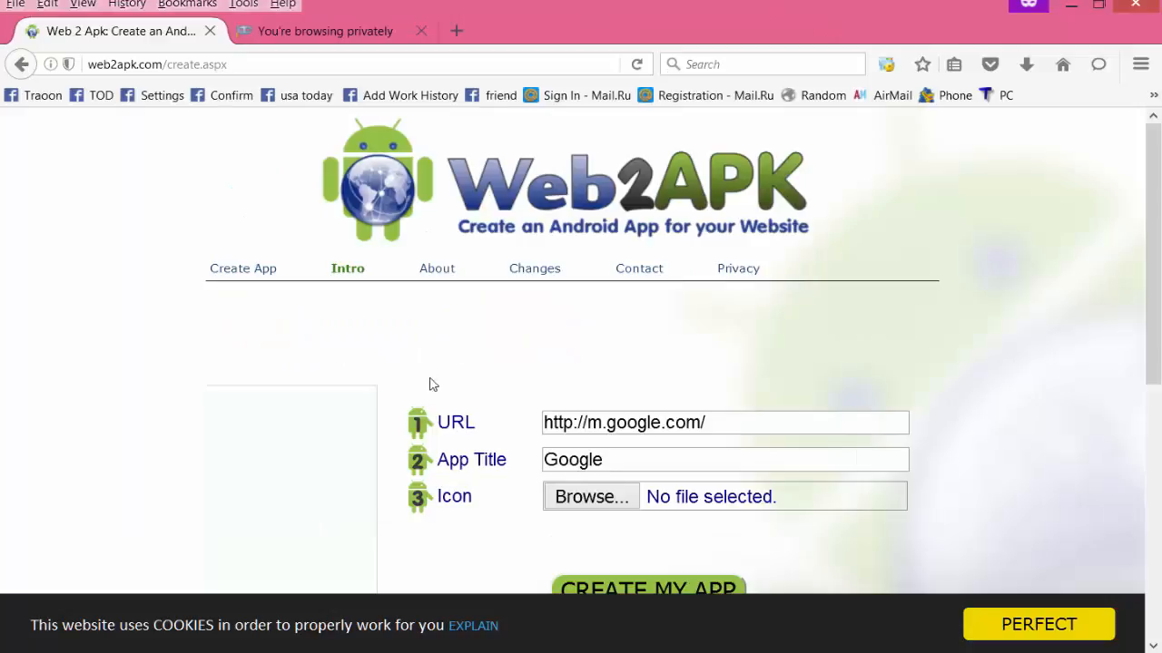
{"action": "left_click_drag", "start_coordinate": [710, 422], "coordinate": [413, 423]}
{"action": "key", "text": "ctrl+v"}
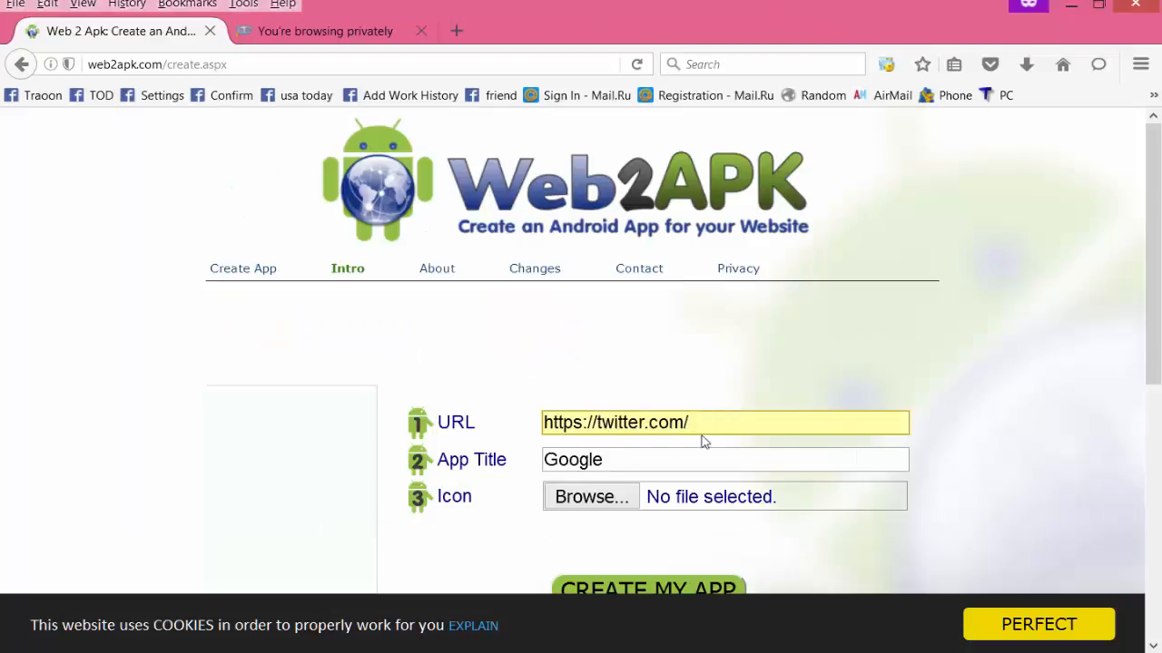
- Set the app title to "twitter" and create the app without choosing an icon
{"action": "key", "text": "Tab"}
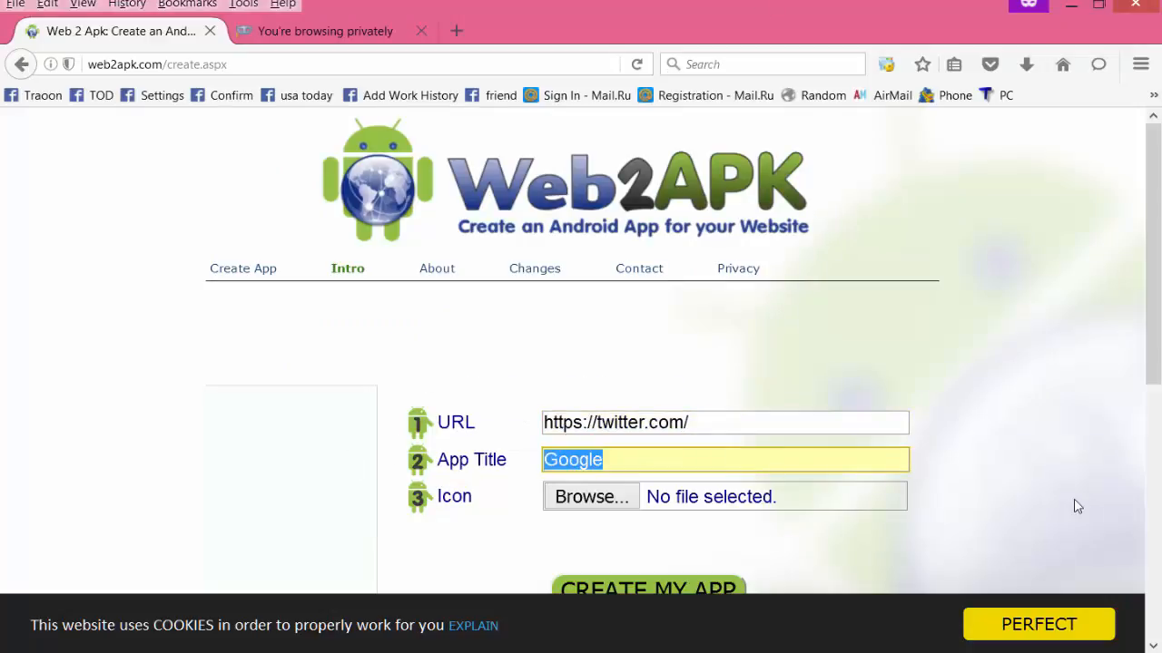
{"action": "type", "text": "twi"}
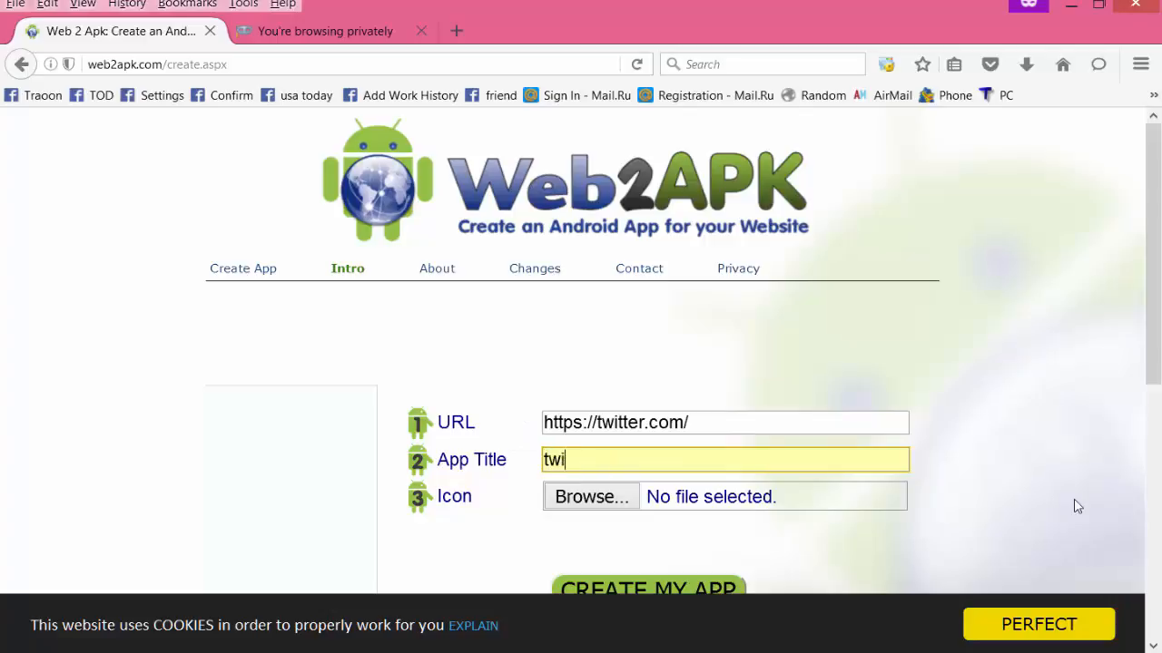
{"action": "type", "text": "tter"}
{"action": "scroll", "coordinate": [716, 498], "scroll_direction": "down", "scroll_amount": 2}
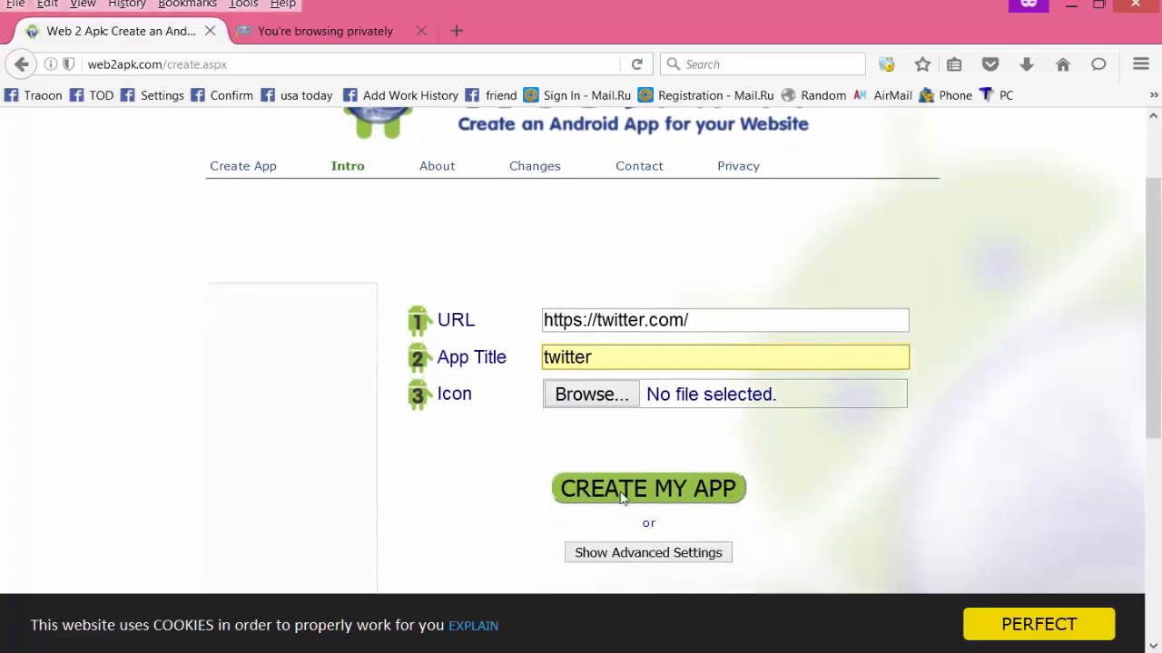
{"action": "left_click", "coordinate": [672, 491]}
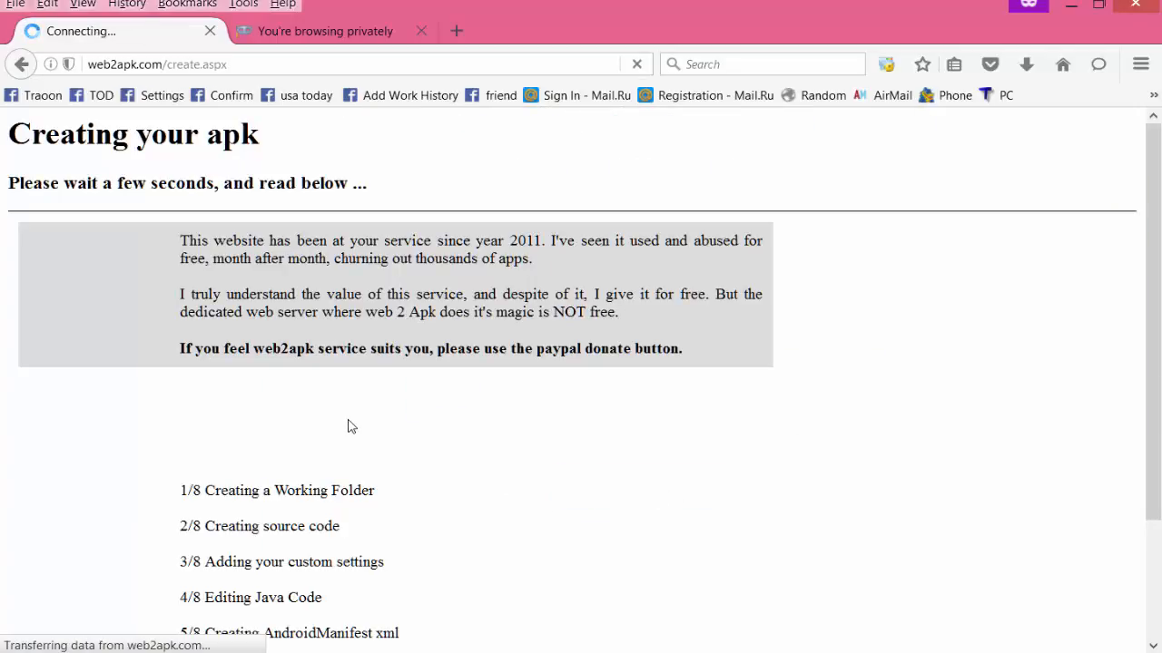
- Download the generated Android package and save it to the Desktop under the file name twitter
{"action": "scroll", "coordinate": [469, 425], "scroll_direction": "down", "scroll_amount": 3}
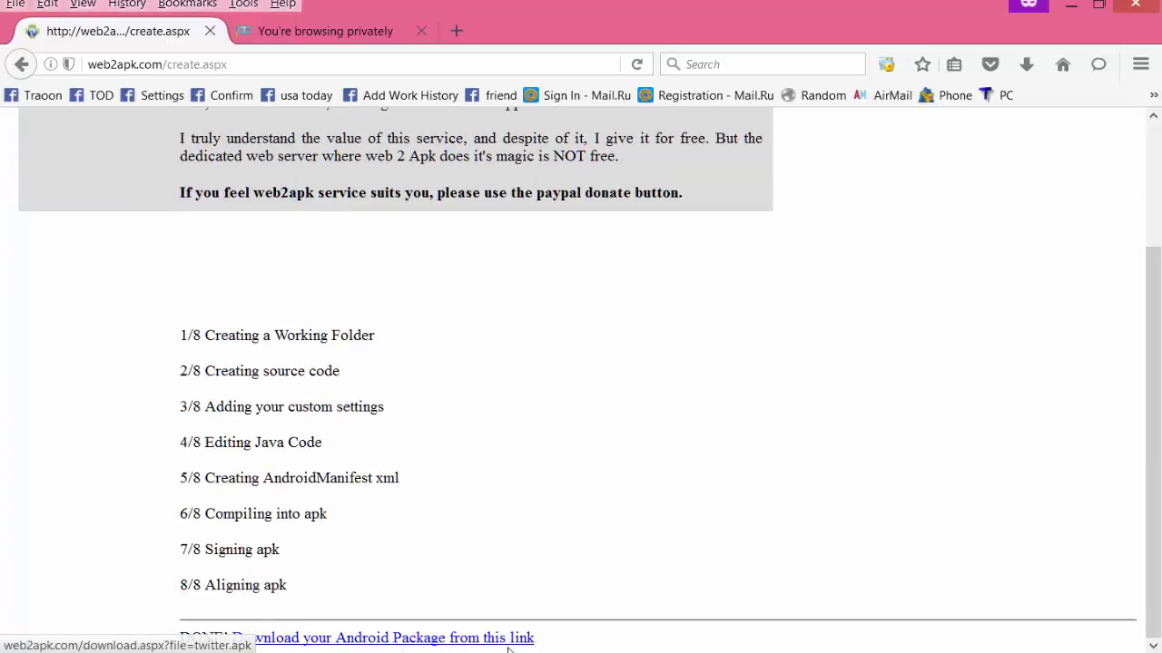
{"action": "left_click", "coordinate": [349, 639]}
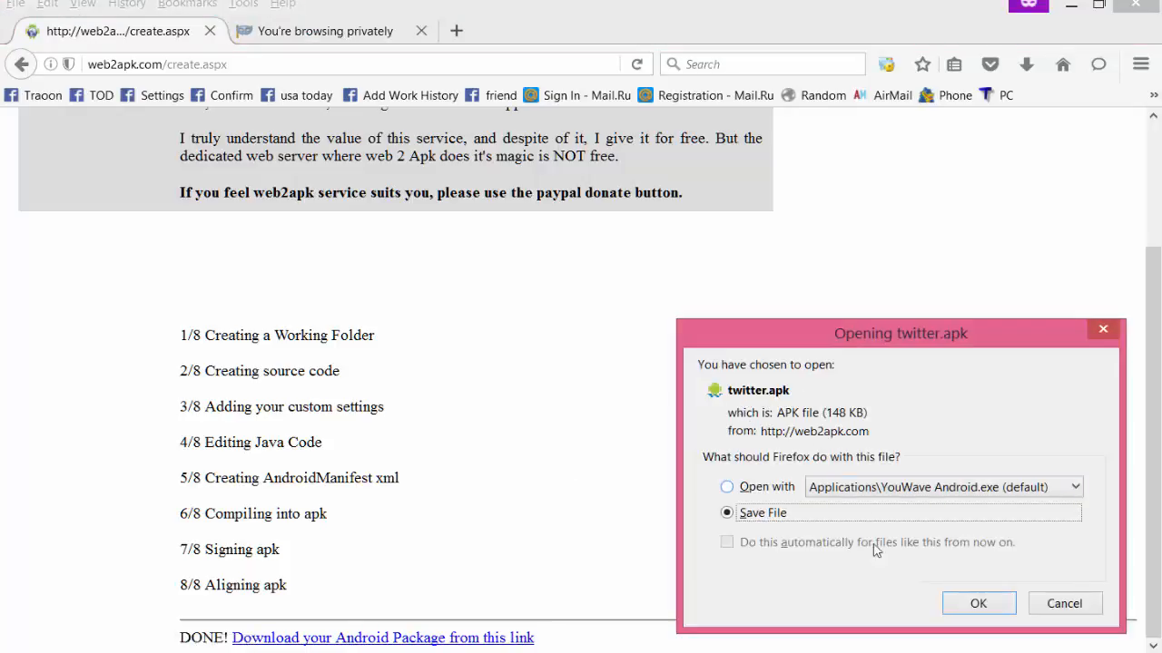
{"action": "left_click", "coordinate": [967, 605]}
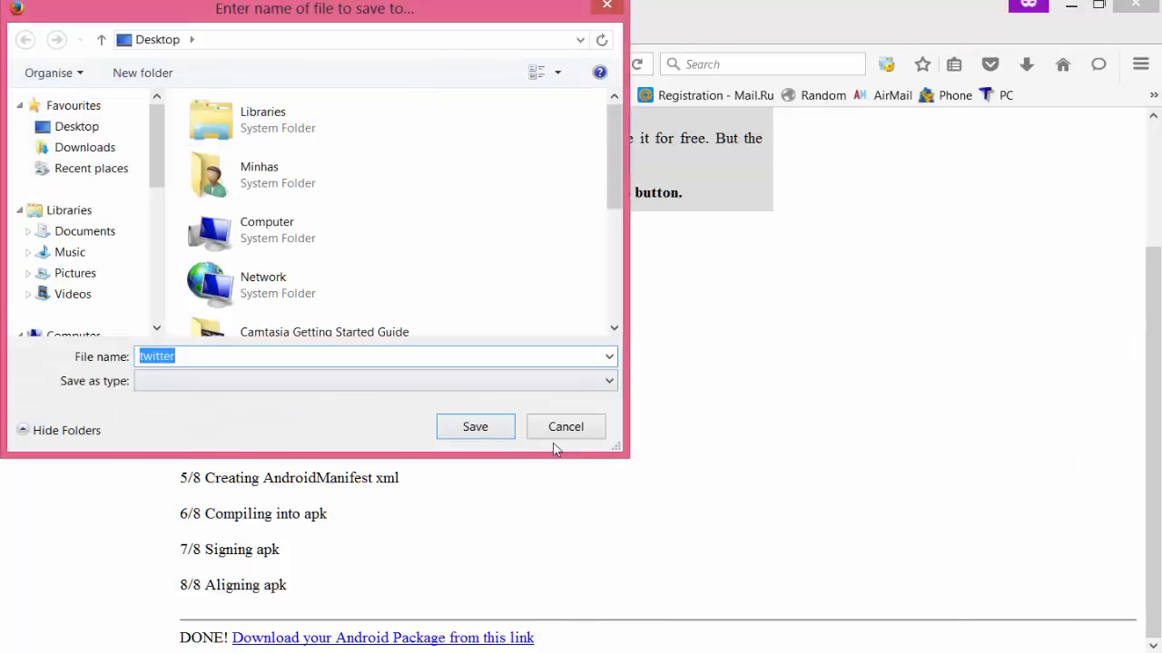
{"action": "left_click", "coordinate": [493, 429]}
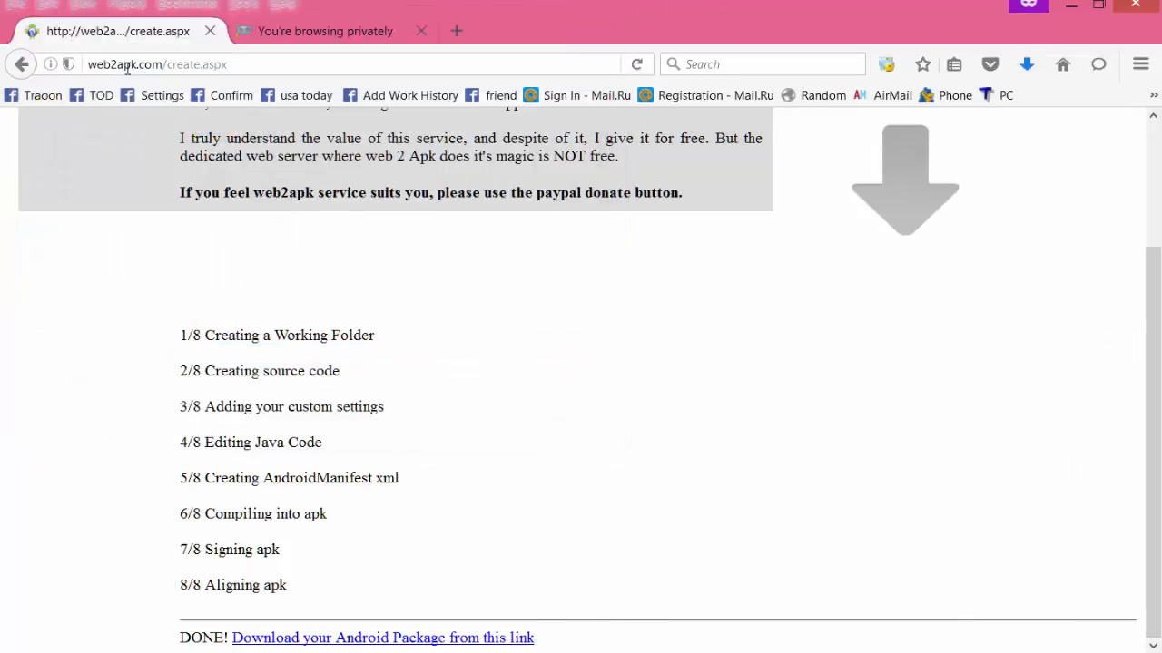
- Shorten the page address to web2apk.com/ and load the site's home page
{"action": "left_click", "coordinate": [251, 60]}
{"action": "left_click", "coordinate": [251, 61]}
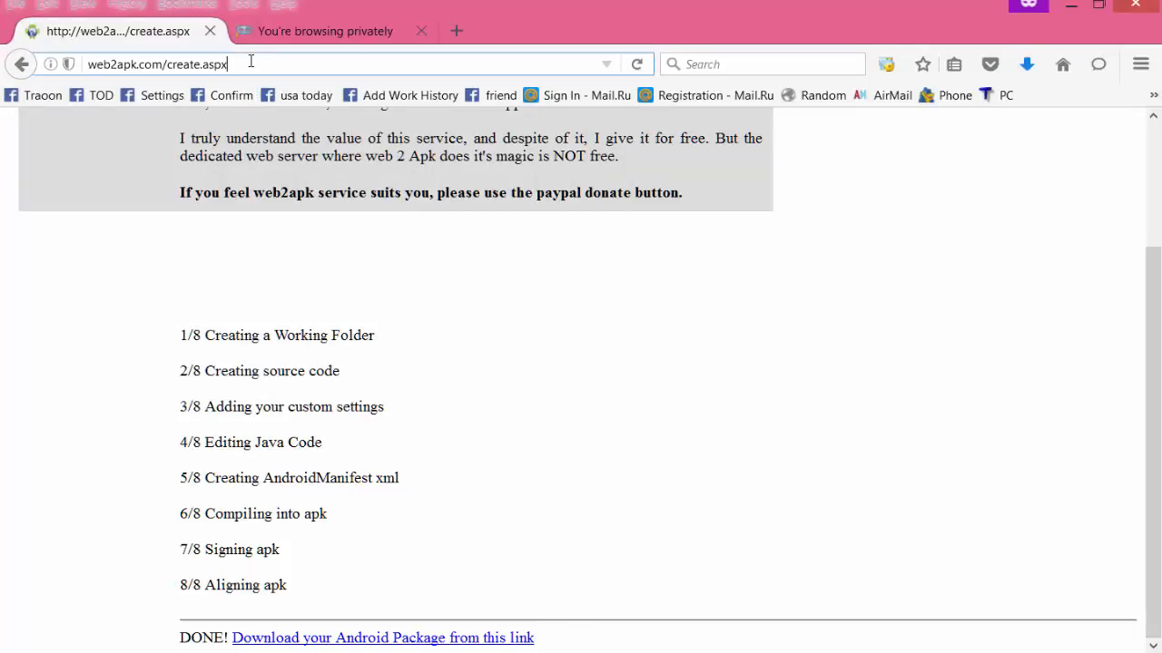
{"action": "key", "text": "BackSpace"}
{"action": "key", "text": "BackSpace"}
{"action": "key", "text": "BackSpace"}
{"action": "key", "text": "BackSpace"}
{"action": "key", "text": "BackSpace"}
{"action": "key", "text": "BackSpace"}
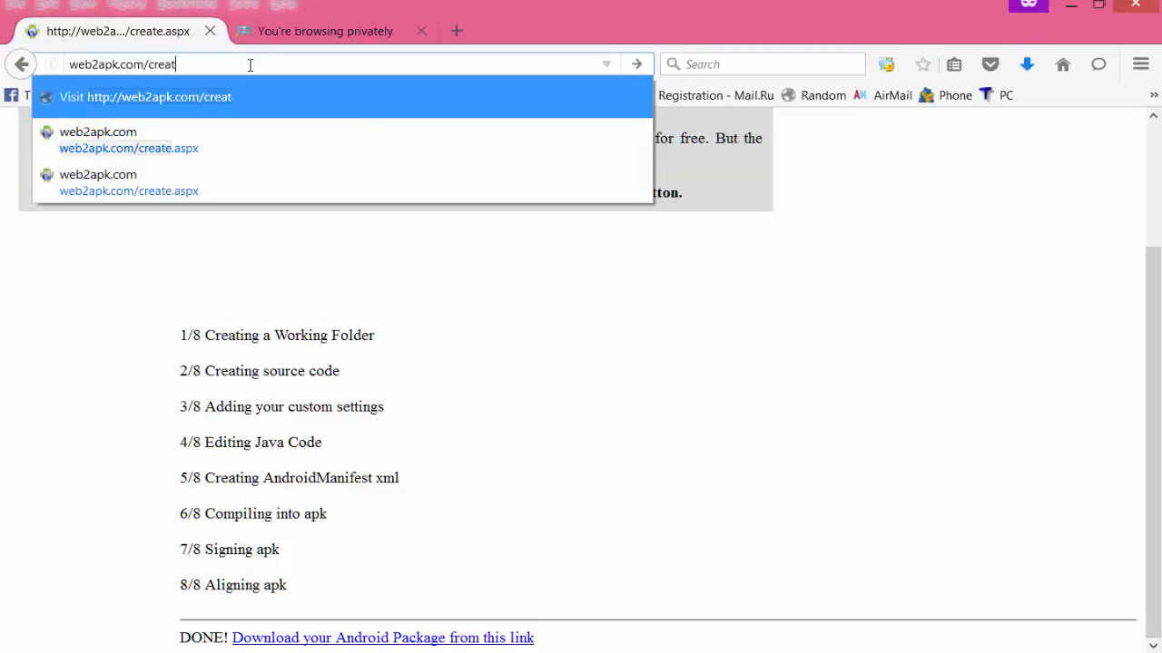
{"action": "key", "text": "BackSpace"}
{"action": "key", "text": "BackSpace"}
{"action": "key", "text": "BackSpace"}
{"action": "key", "text": "BackSpace"}
{"action": "key", "text": "BackSpace"}
{"action": "key", "text": "Return"}
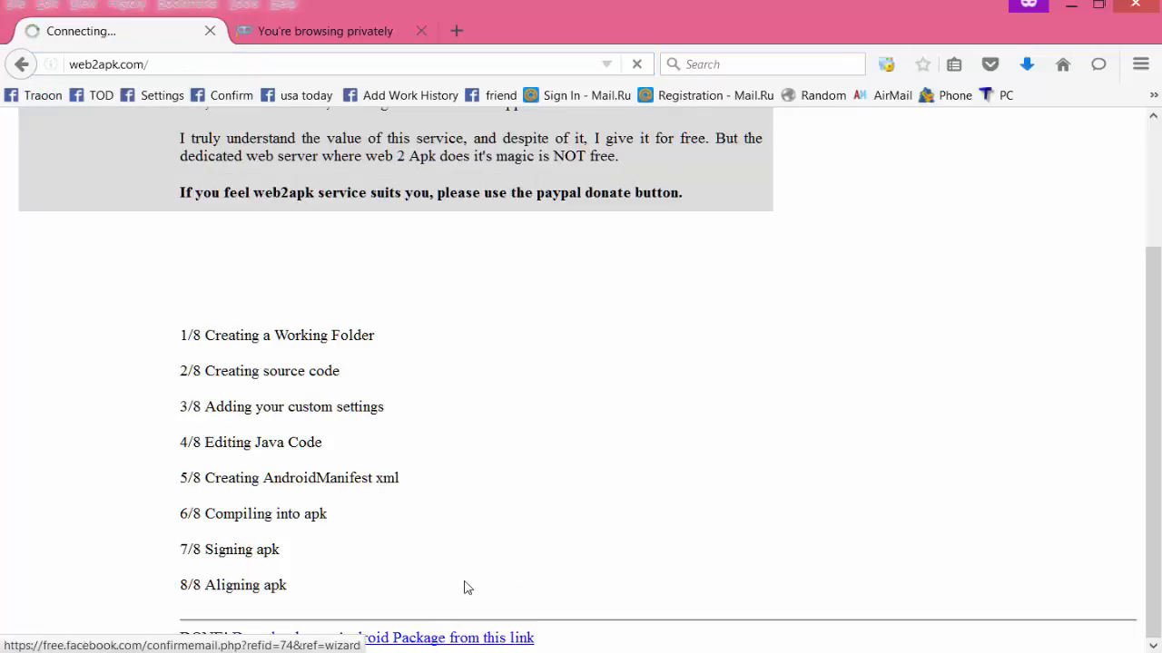
{"action": "key", "text": "alt+Tab"}
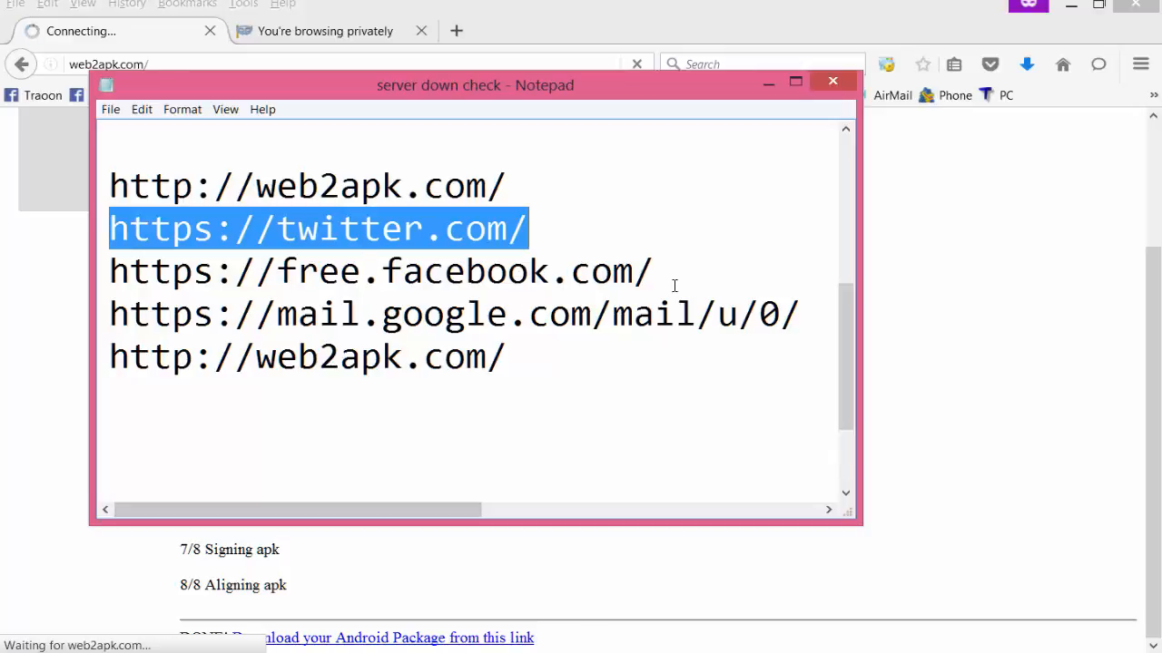
{"action": "left_click_drag", "start_coordinate": [674, 286], "coordinate": [103, 266]}
{"action": "key", "text": "ctrl+c"}
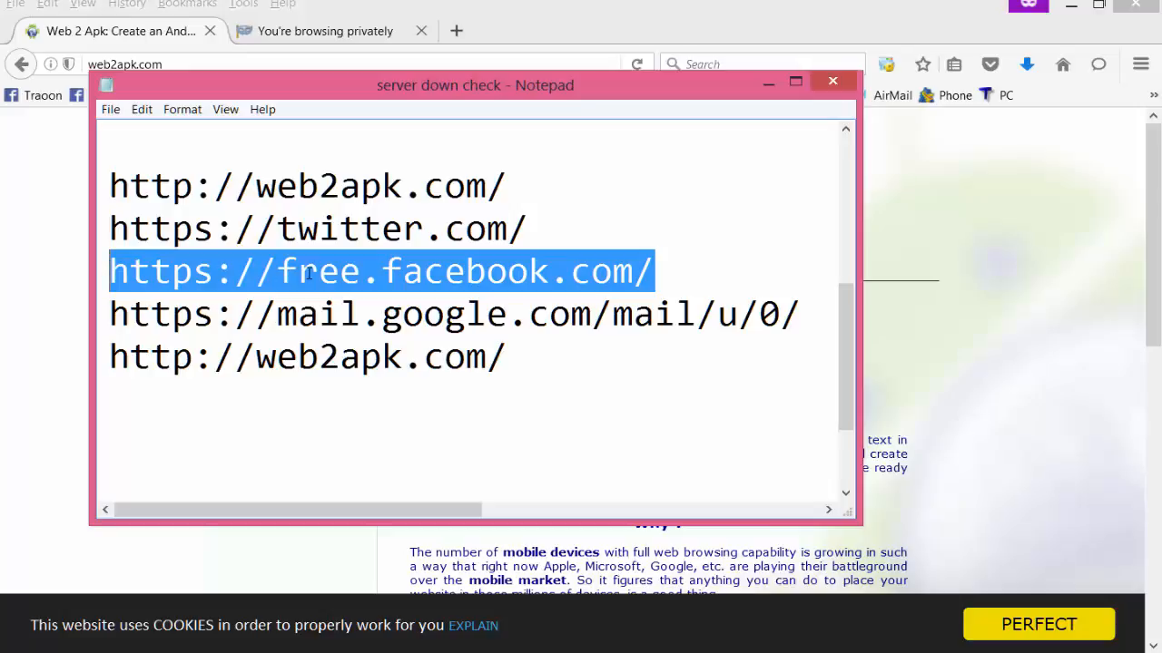
{"action": "left_click", "coordinate": [871, 10]}
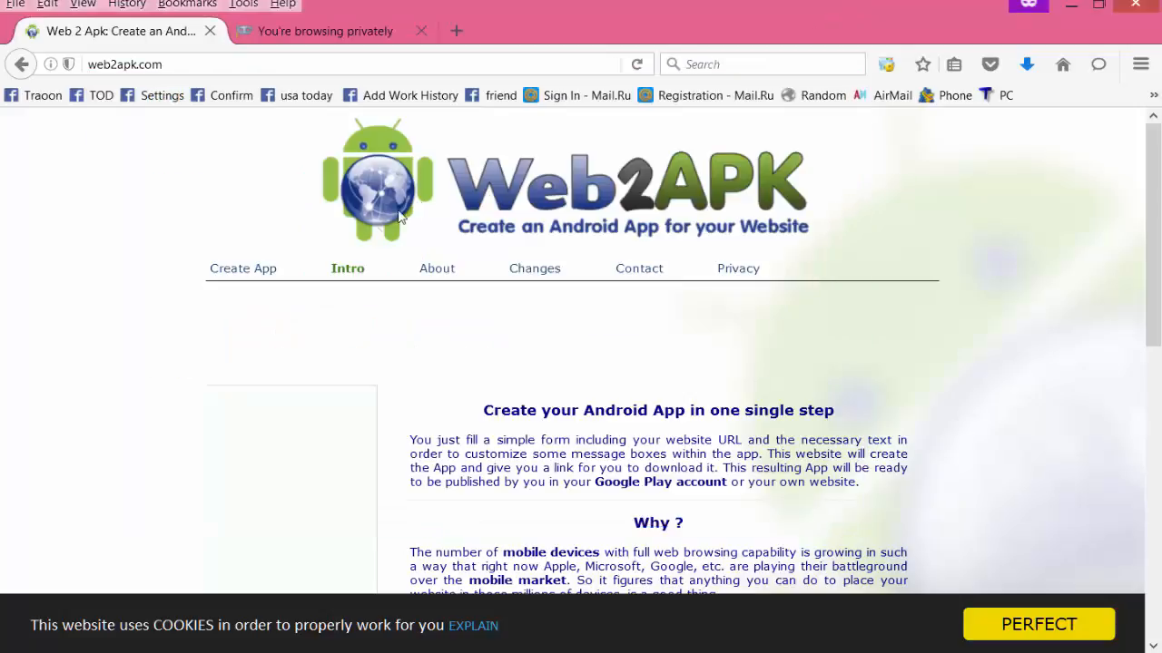
{"action": "scroll", "coordinate": [228, 218], "scroll_direction": "down", "scroll_amount": 4}
{"action": "scroll", "coordinate": [335, 255], "scroll_direction": "up", "scroll_amount": 4}
{"action": "left_click", "coordinate": [259, 268]}
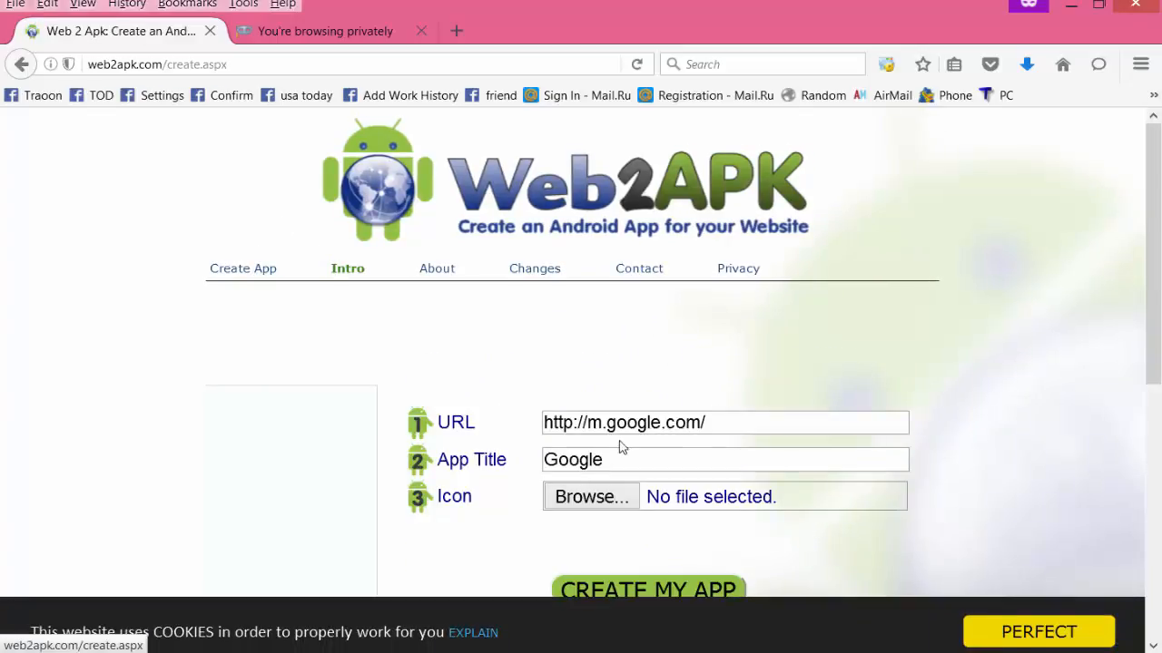
{"action": "left_click", "coordinate": [710, 425]}
{"action": "key", "text": "ctrl+a"}
{"action": "key", "text": "ctrl+v"}
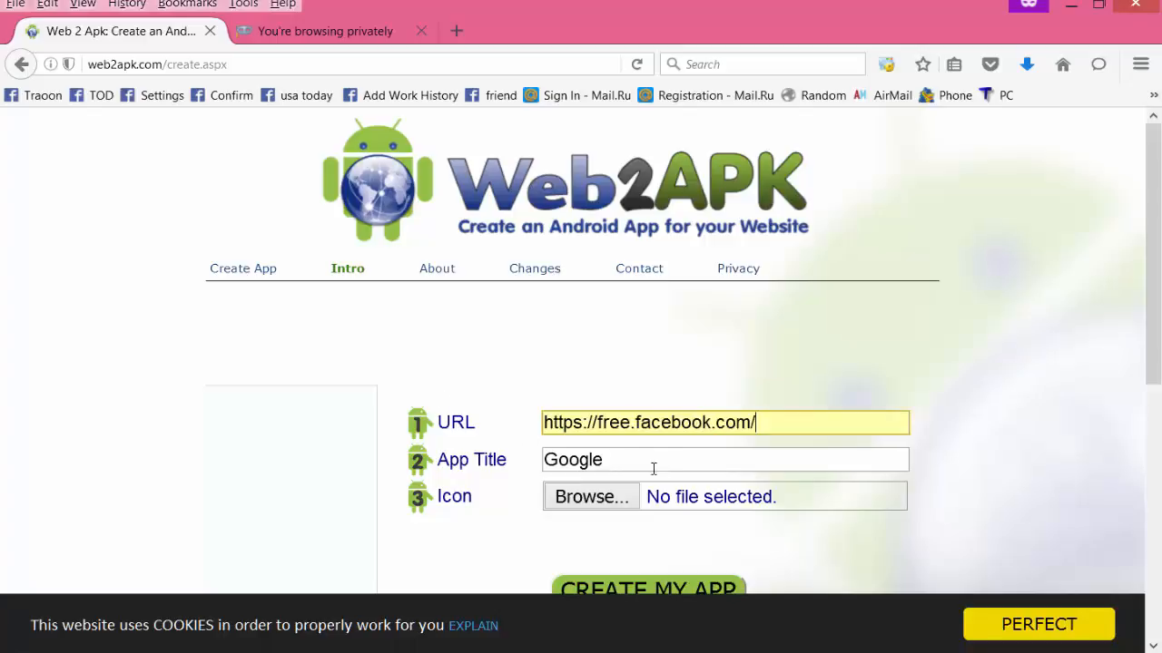
- Set the app title to "free facebook" and create the app without choosing an icon
{"action": "left_click", "coordinate": [613, 460]}
{"action": "key", "text": "ctrl+a"}
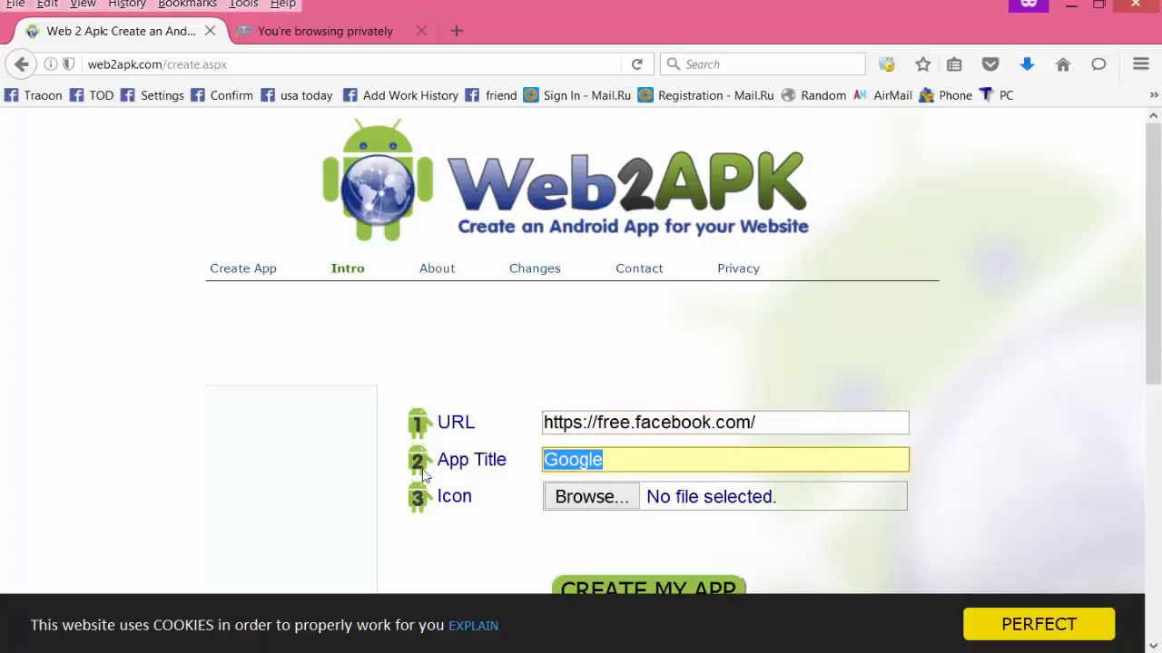
{"action": "key", "text": "BackSpace"}
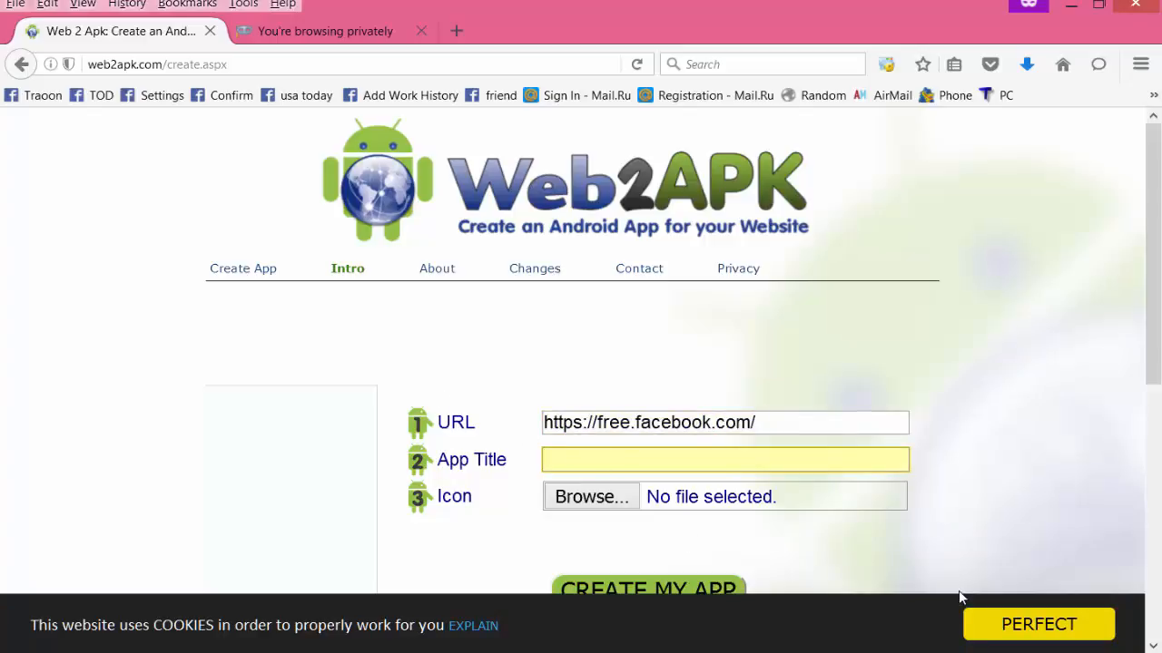
{"action": "type", "text": "free facebook"}
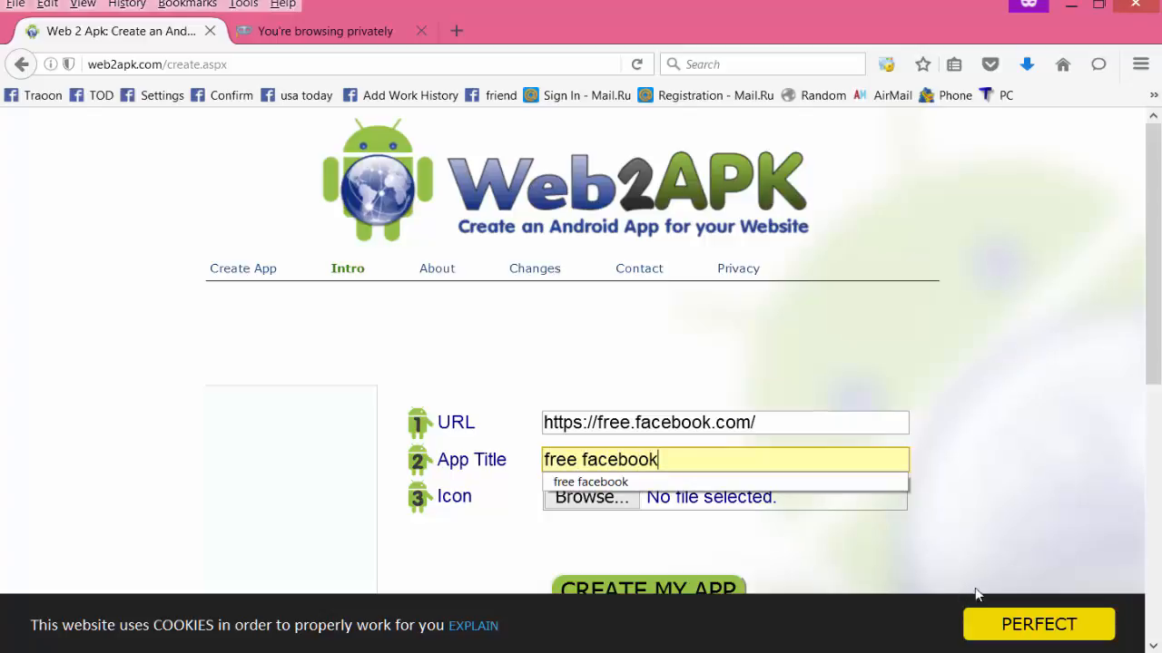
{"action": "left_click", "coordinate": [1093, 438]}
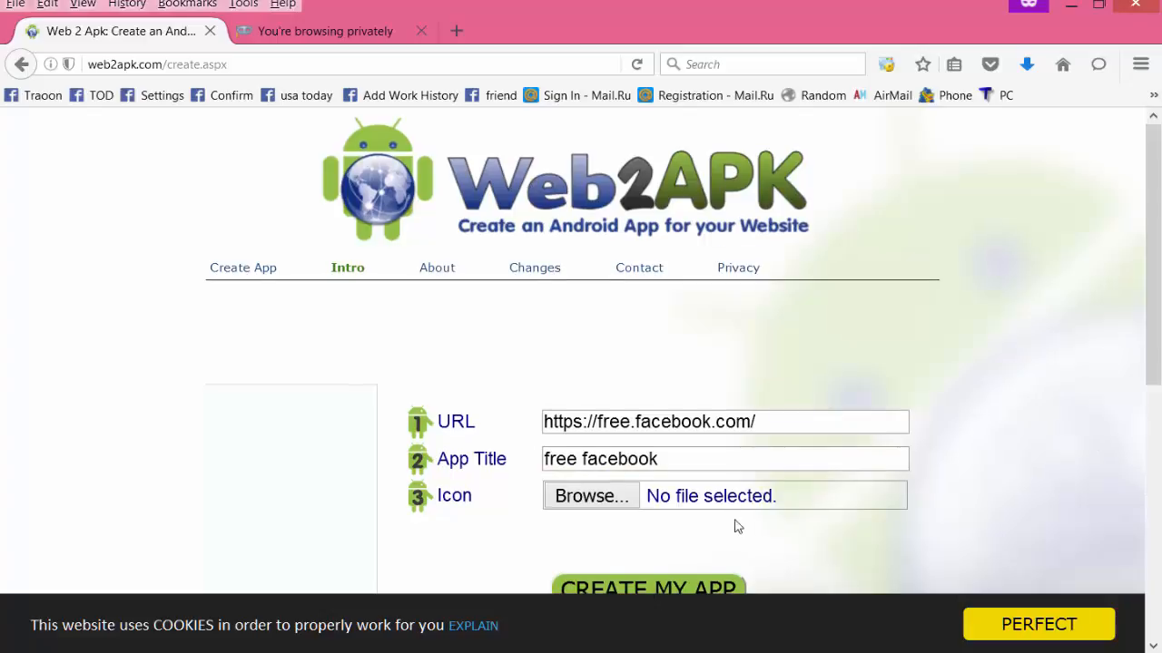
{"action": "scroll", "coordinate": [689, 517], "scroll_direction": "down", "scroll_amount": 2}
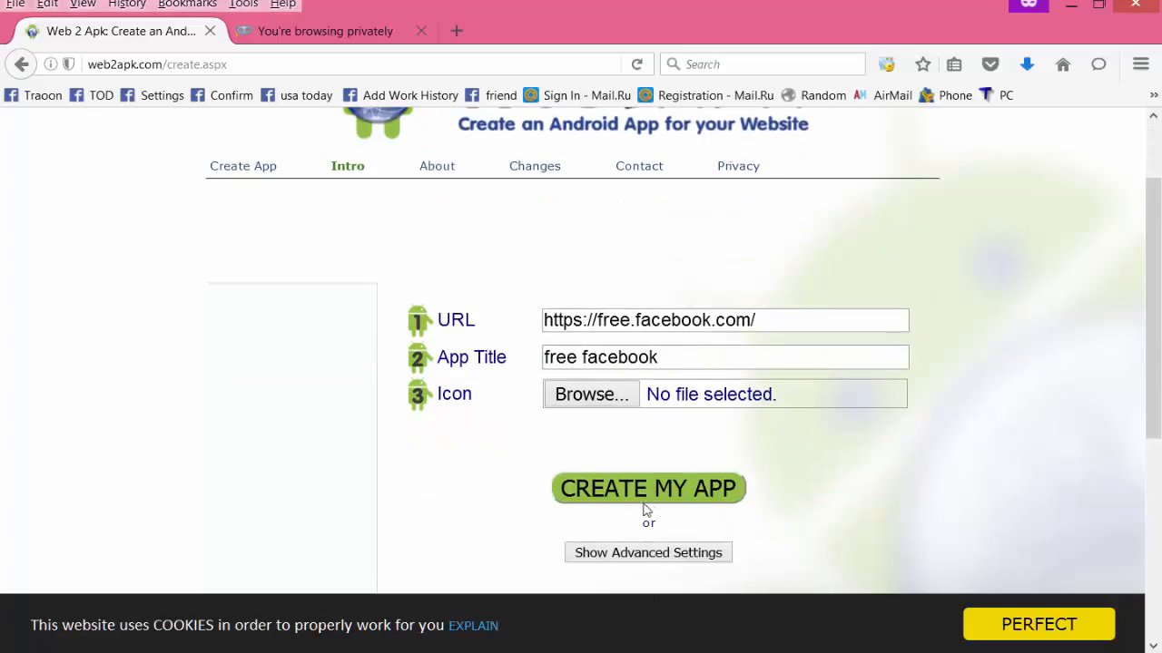
{"action": "left_click", "coordinate": [698, 493]}
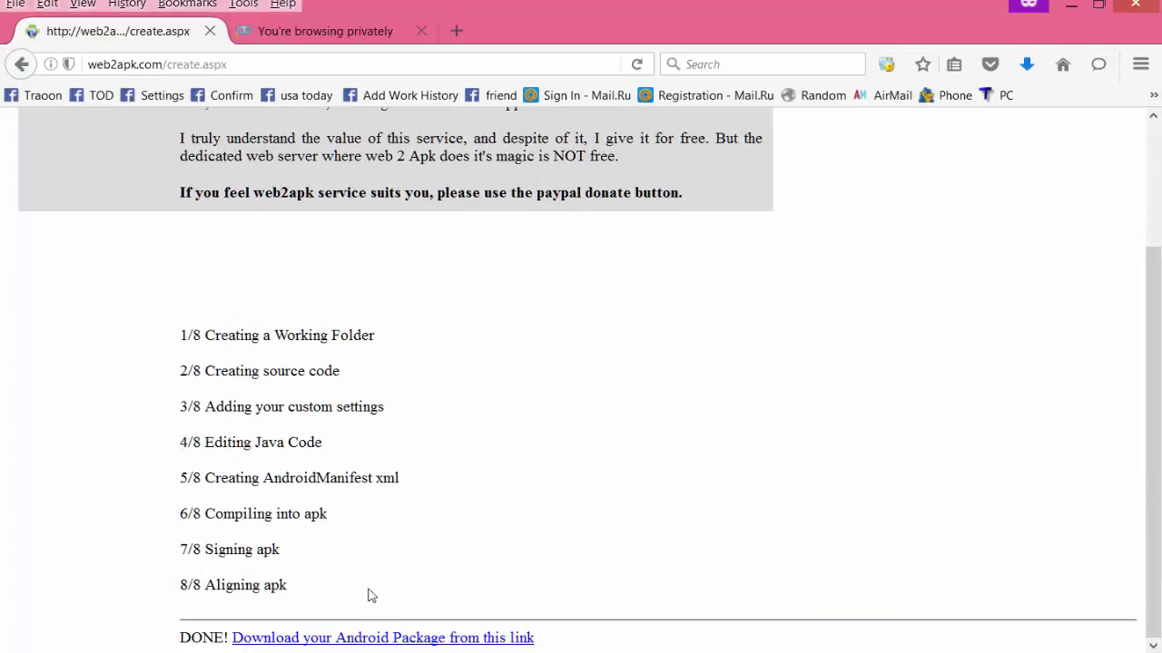
- Download the generated free facebook.apk package and save the file to disk
{"action": "left_click", "coordinate": [360, 638]}
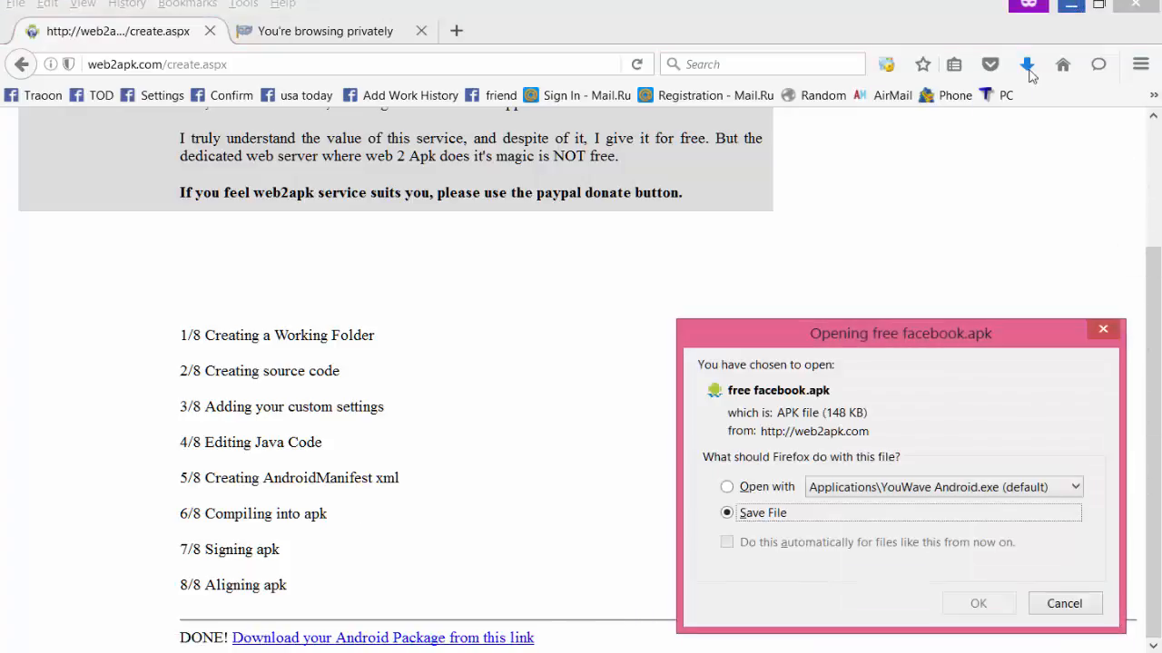
{"action": "left_click", "coordinate": [975, 604]}
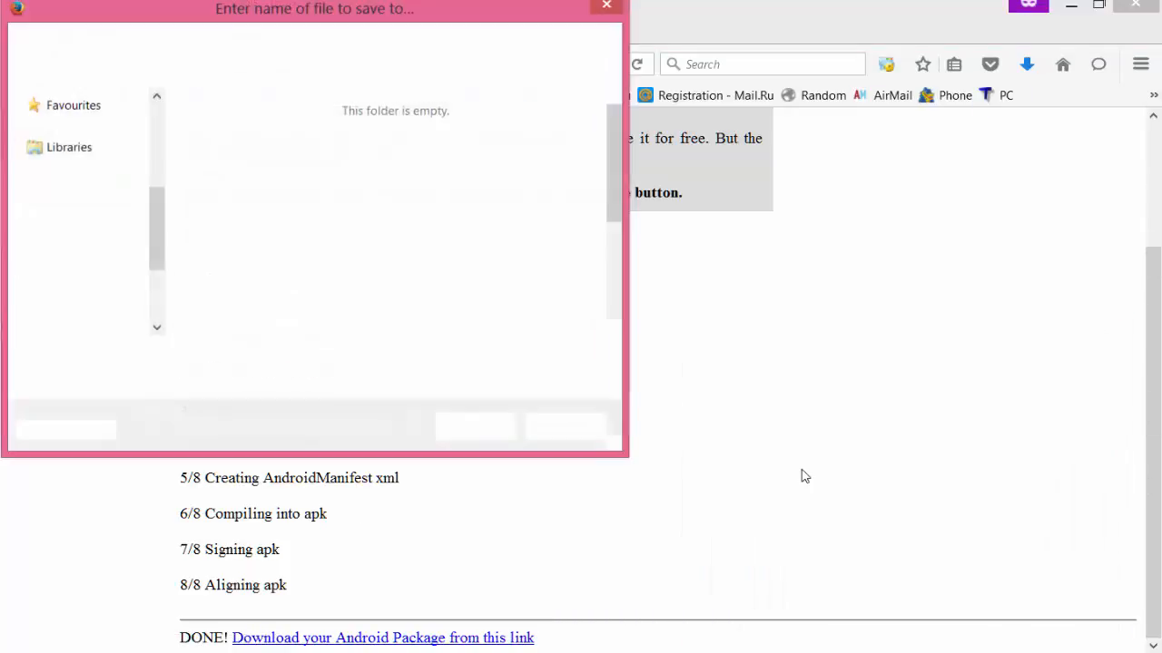
{"action": "left_click", "coordinate": [472, 428]}
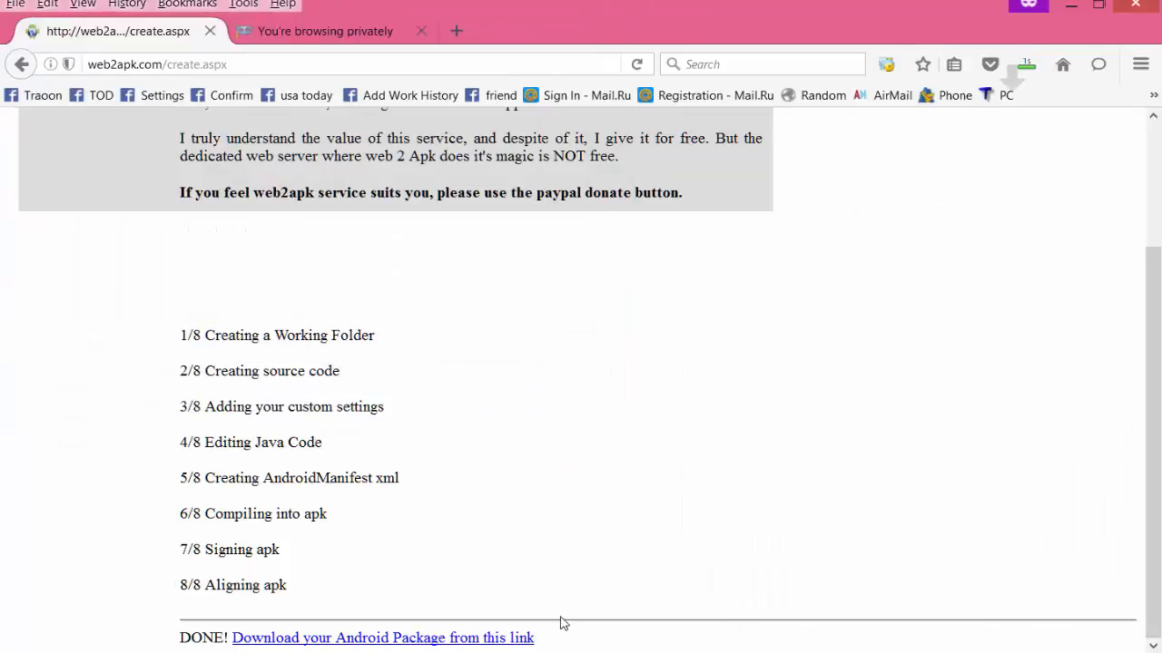
- Check the address list in Notepad and the downloaded APK files in the browser's download list
{"action": "left_click", "coordinate": [490, 651]}
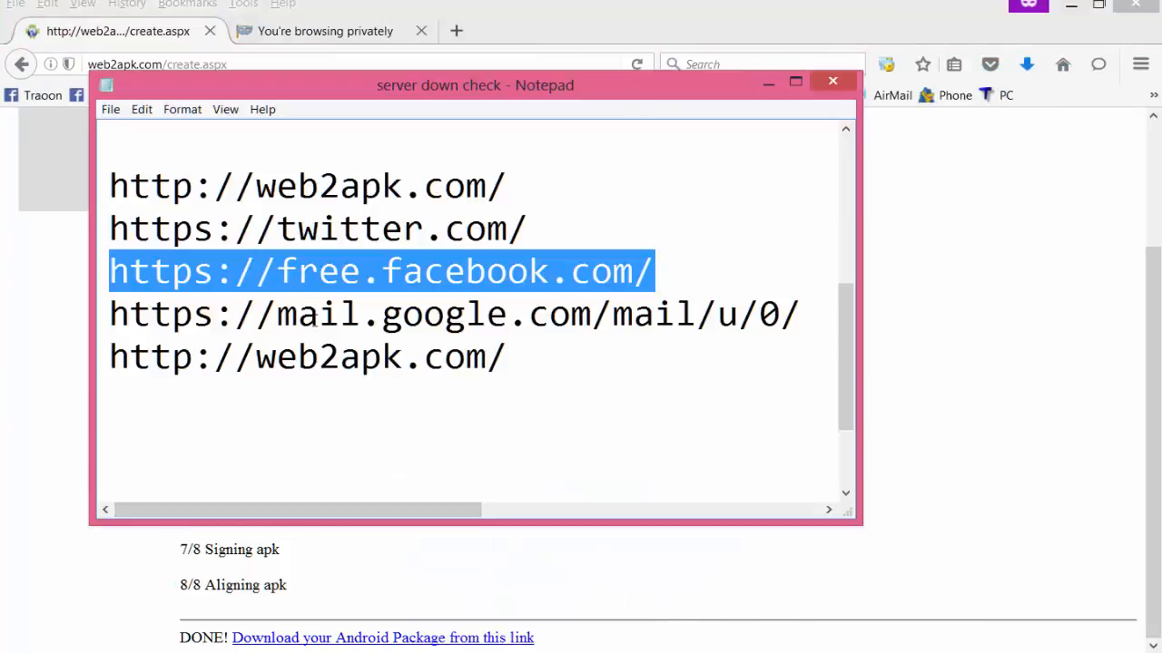
{"action": "left_click", "coordinate": [767, 83]}
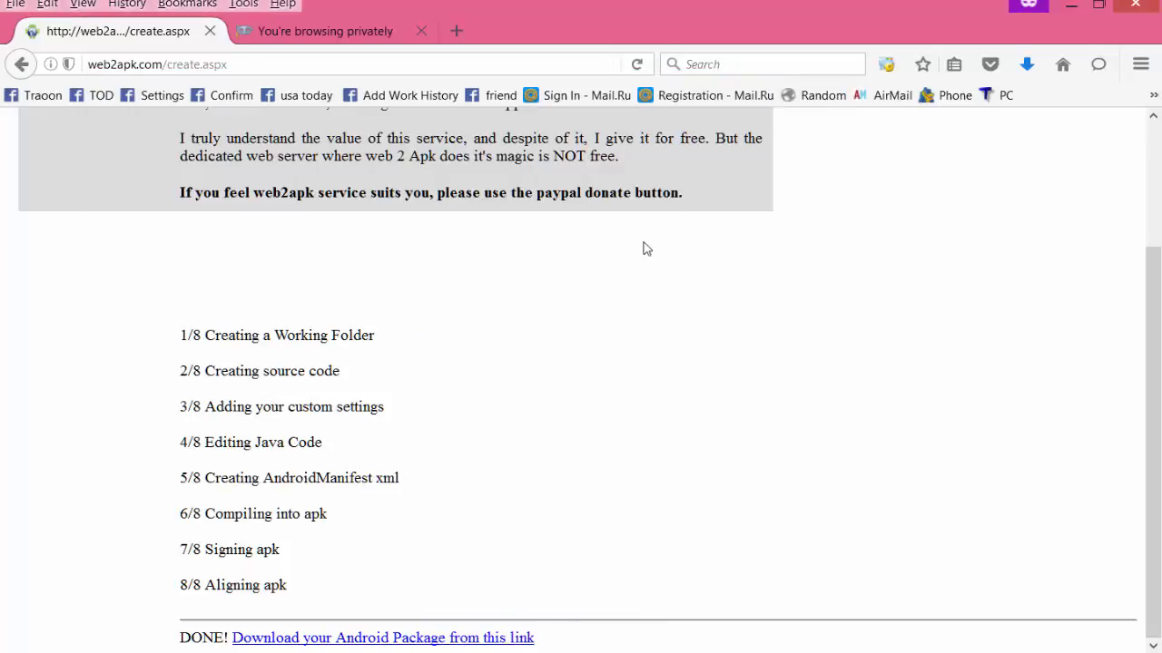
{"action": "left_click", "coordinate": [1026, 65]}
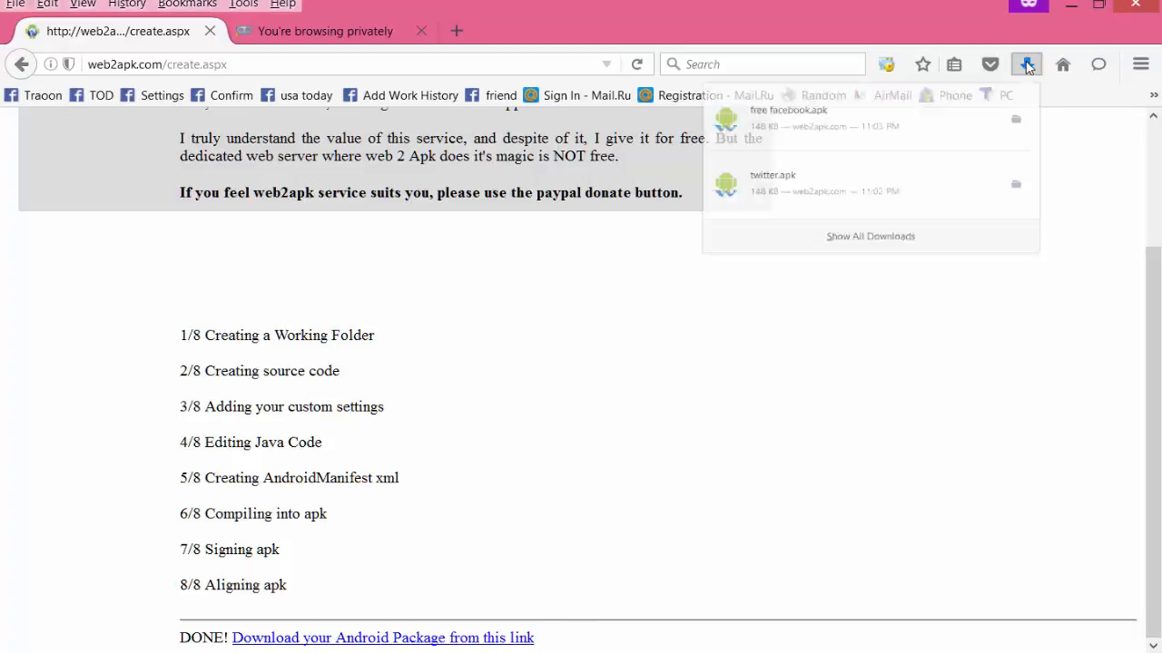
{"action": "left_click", "coordinate": [1013, 131]}
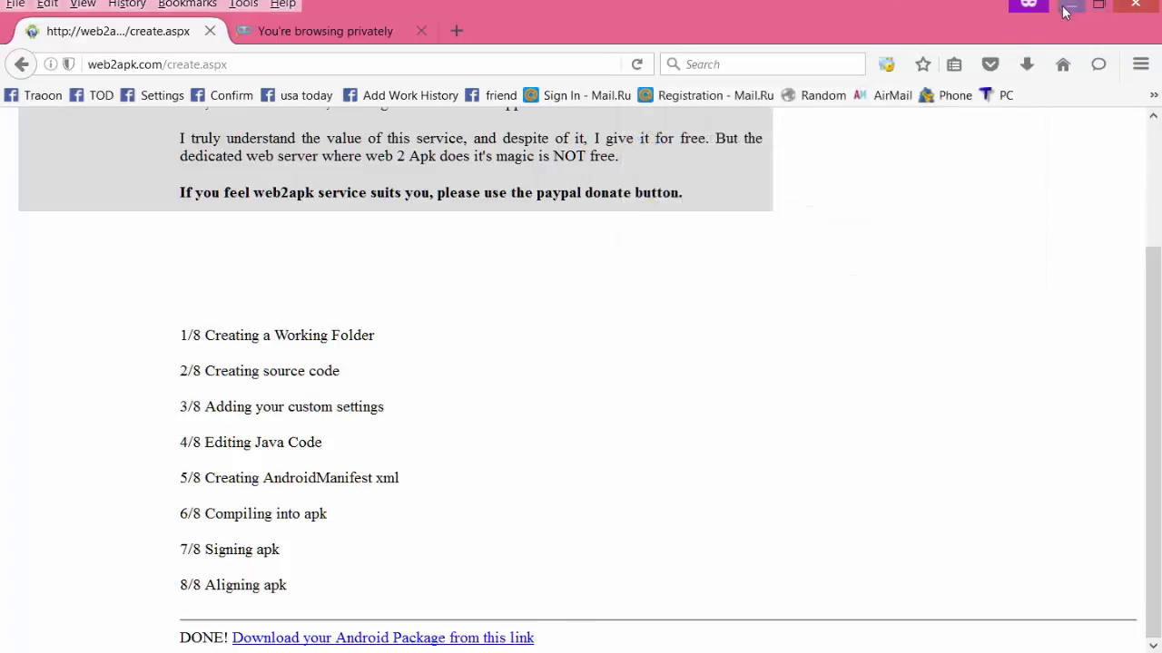
- Minimize the browser and launch the YouWave Android emulator from the desktop
{"action": "left_click", "coordinate": [1070, 5]}
{"action": "left_click", "coordinate": [331, 127]}
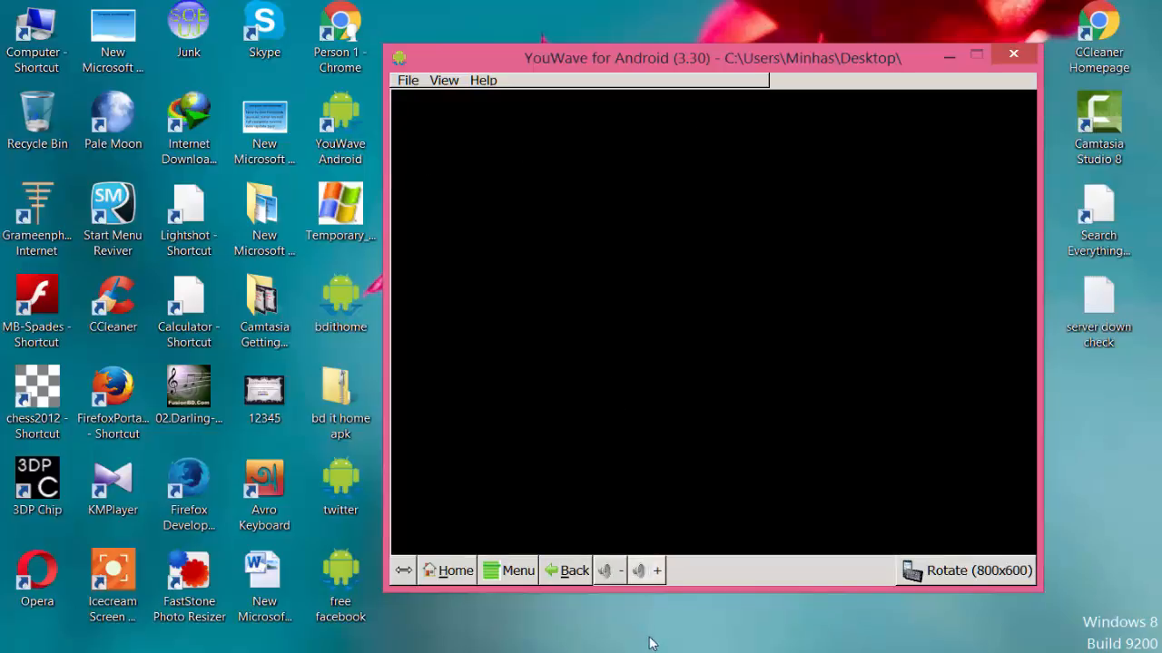
{"action": "key", "text": "F9"}
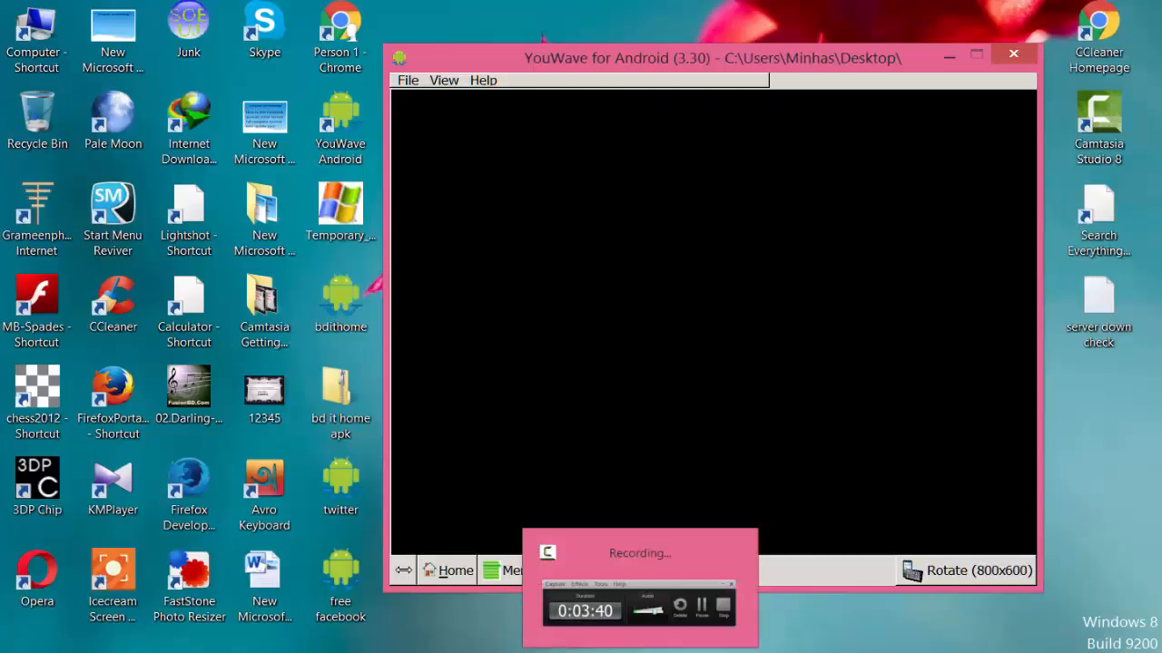
{"action": "left_click", "coordinate": [639, 652]}
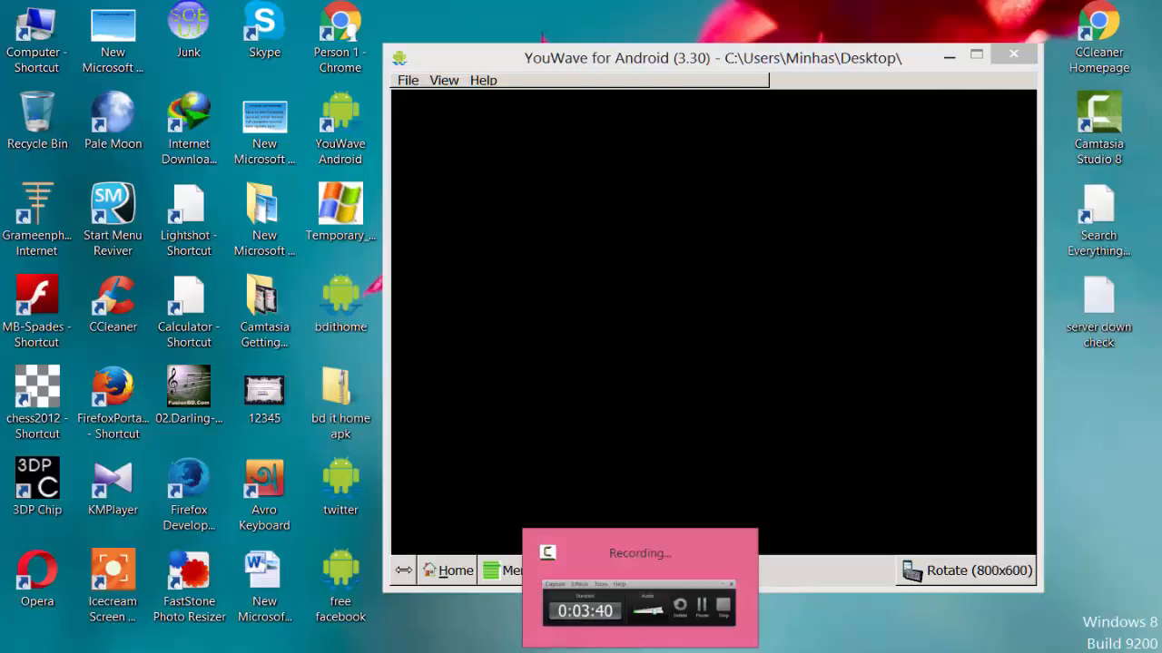
{"action": "left_click", "coordinate": [901, 612]}
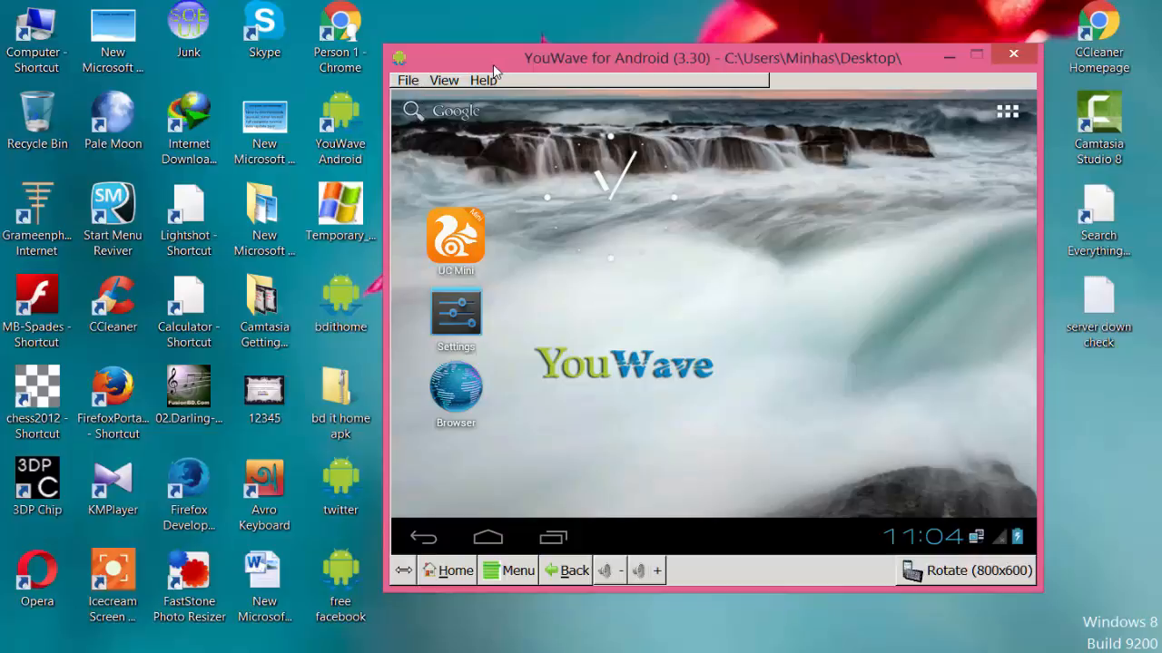
- Set YouWave's apps directory to the Desktop folder that holds the APK files
{"action": "left_click", "coordinate": [408, 82]}
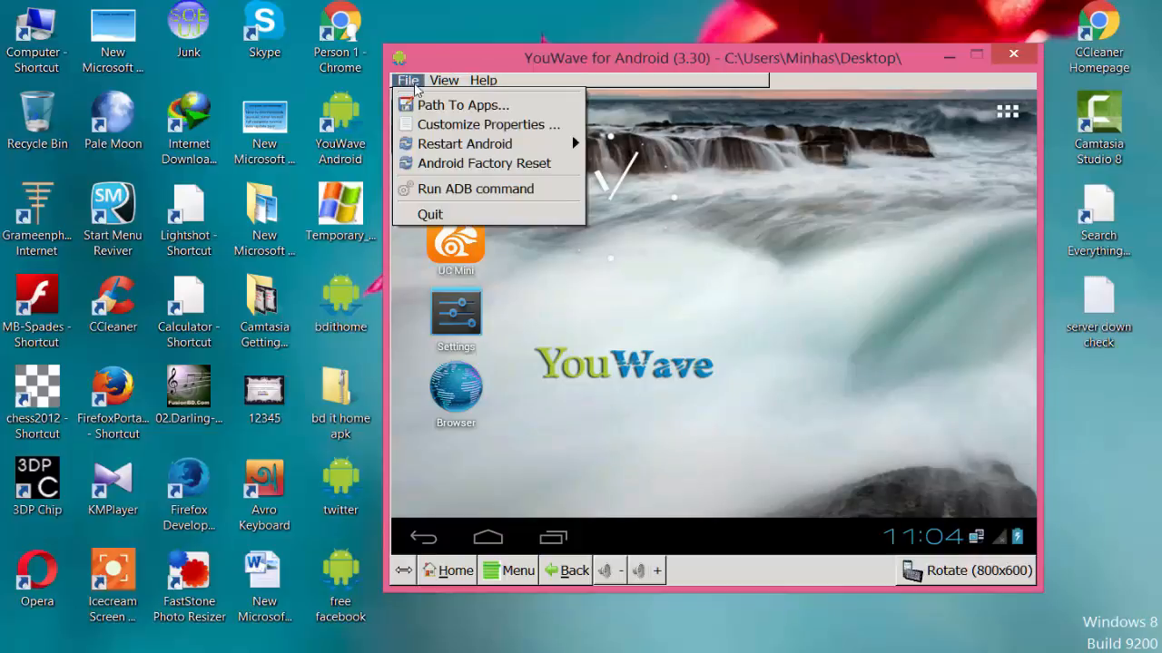
{"action": "left_click", "coordinate": [463, 107]}
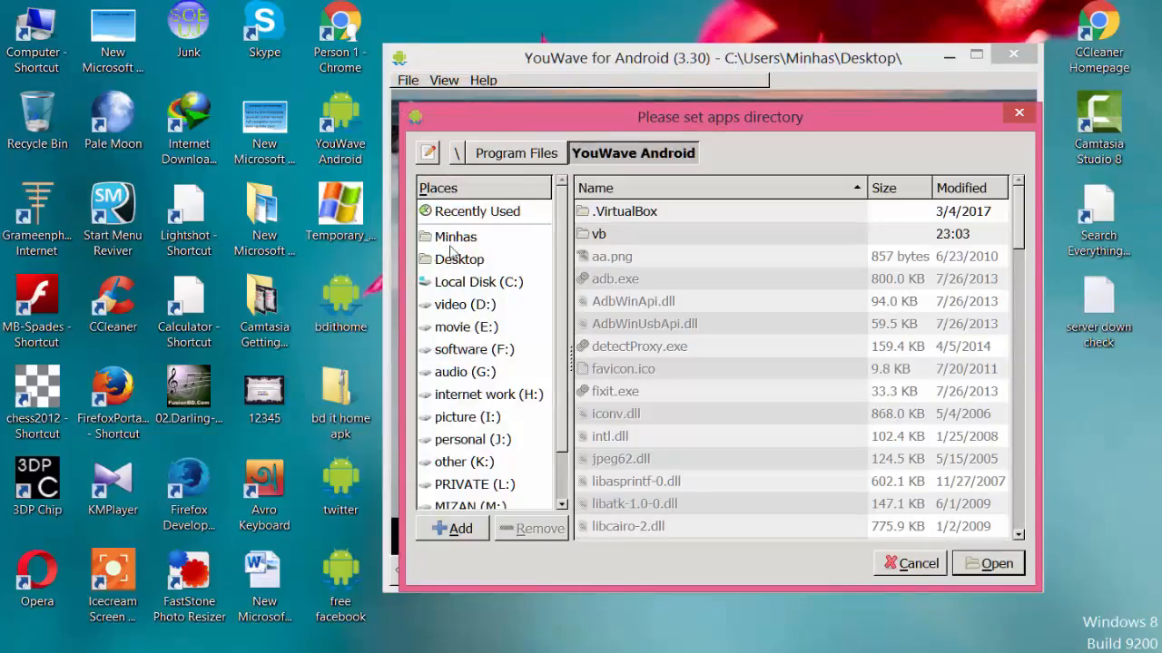
{"action": "left_click", "coordinate": [464, 260]}
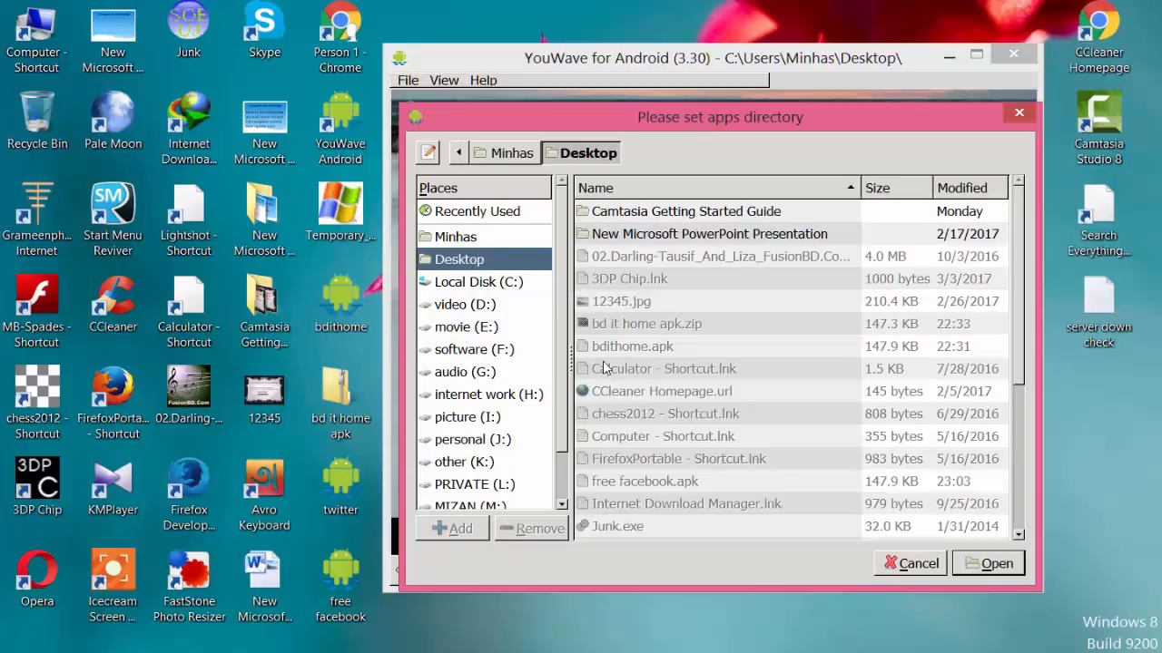
{"action": "left_click", "coordinate": [997, 564]}
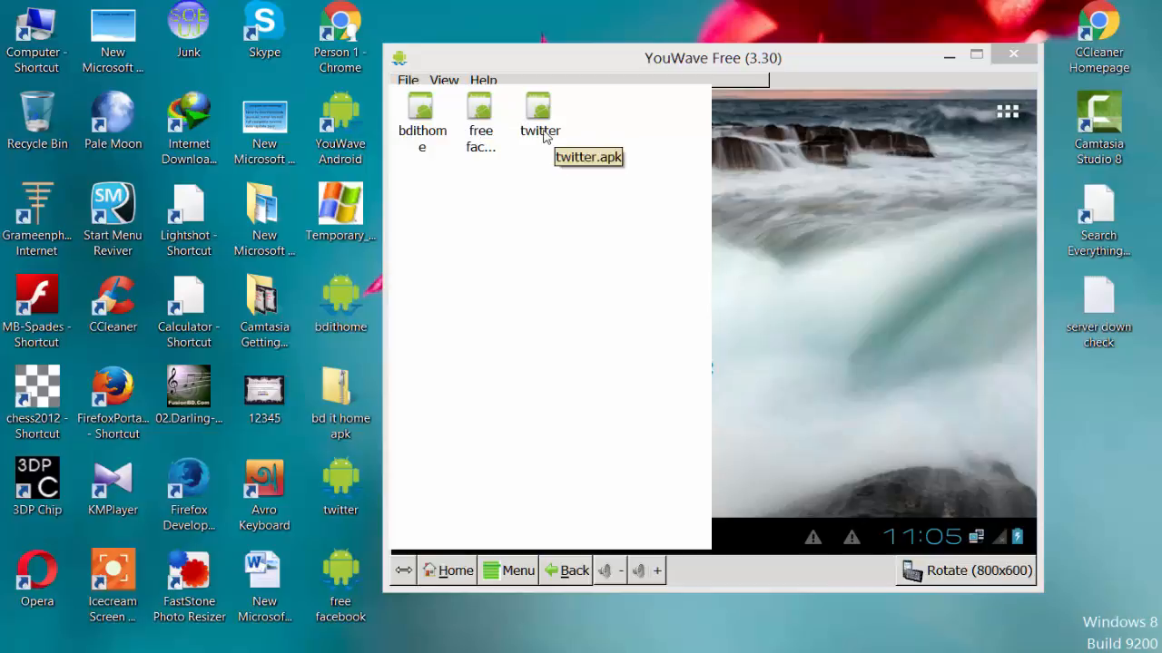
- Launch free facebook.apk in the emulator, dismiss its welcome message, and return to the Android home screen
{"action": "double_click", "coordinate": [480, 116]}
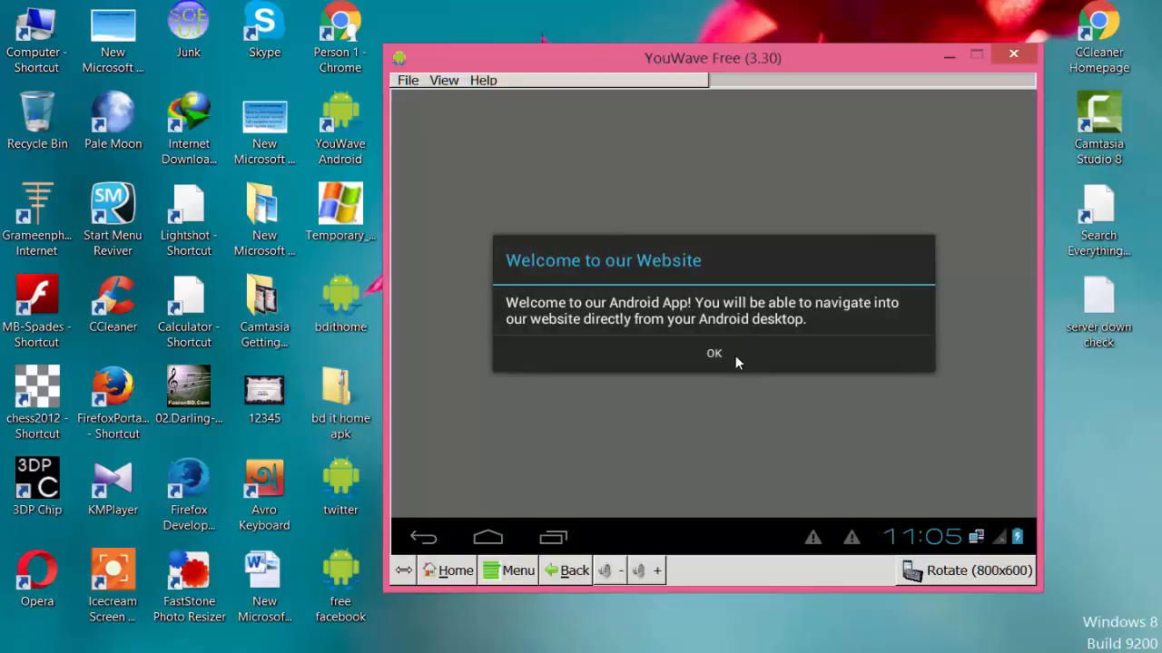
{"action": "left_click", "coordinate": [735, 356]}
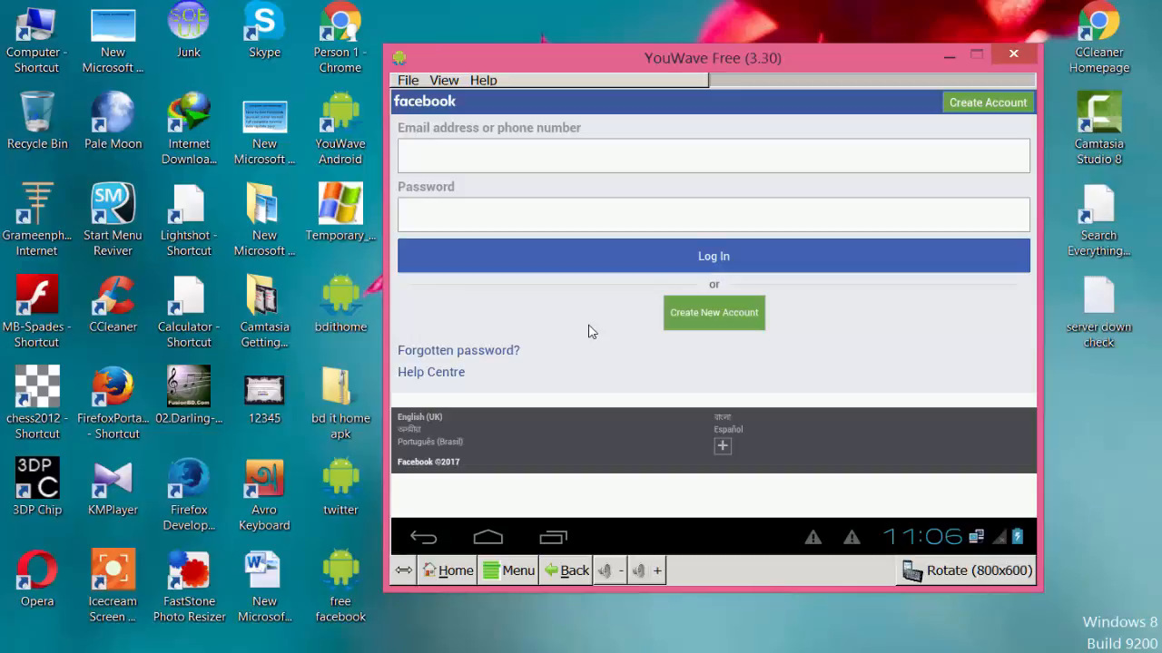
{"action": "left_click", "coordinate": [496, 538]}
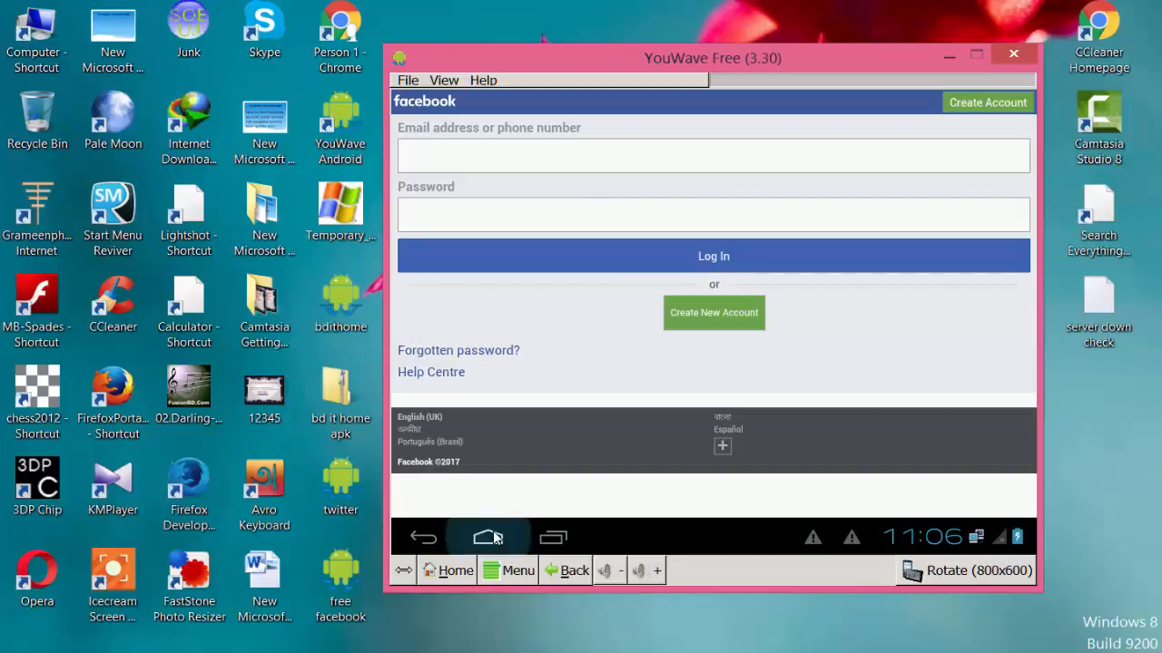
- Reopen the apps directory selection to list the APK files and try to launch twitter.apk
{"action": "left_click", "coordinate": [409, 82]}
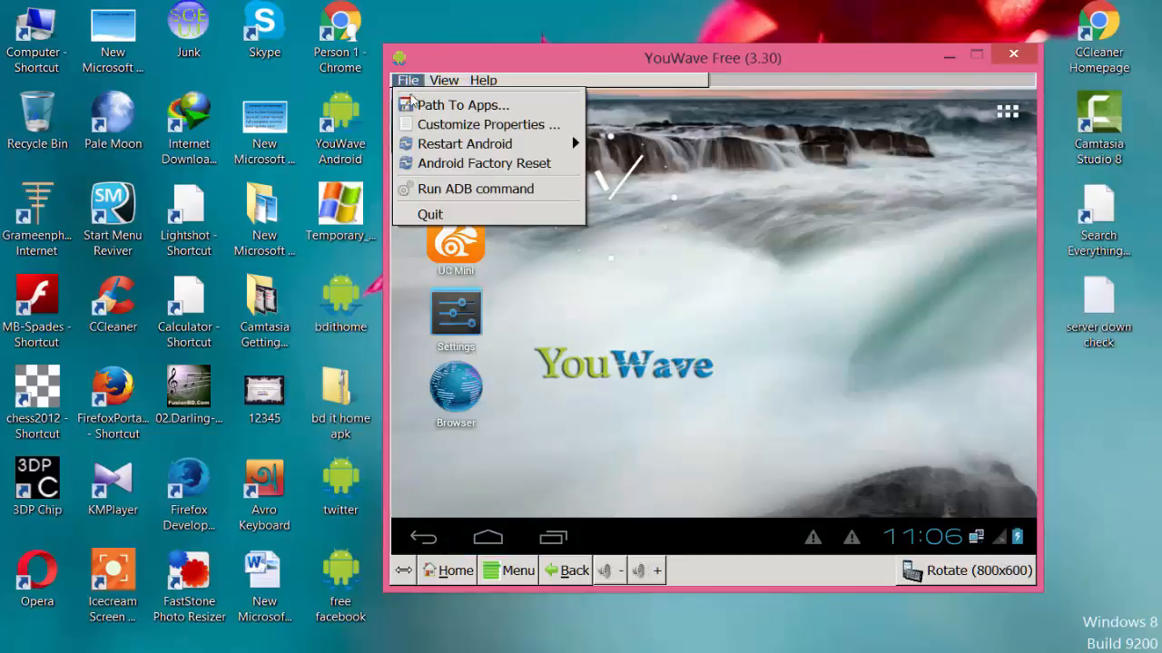
{"action": "left_click", "coordinate": [414, 104]}
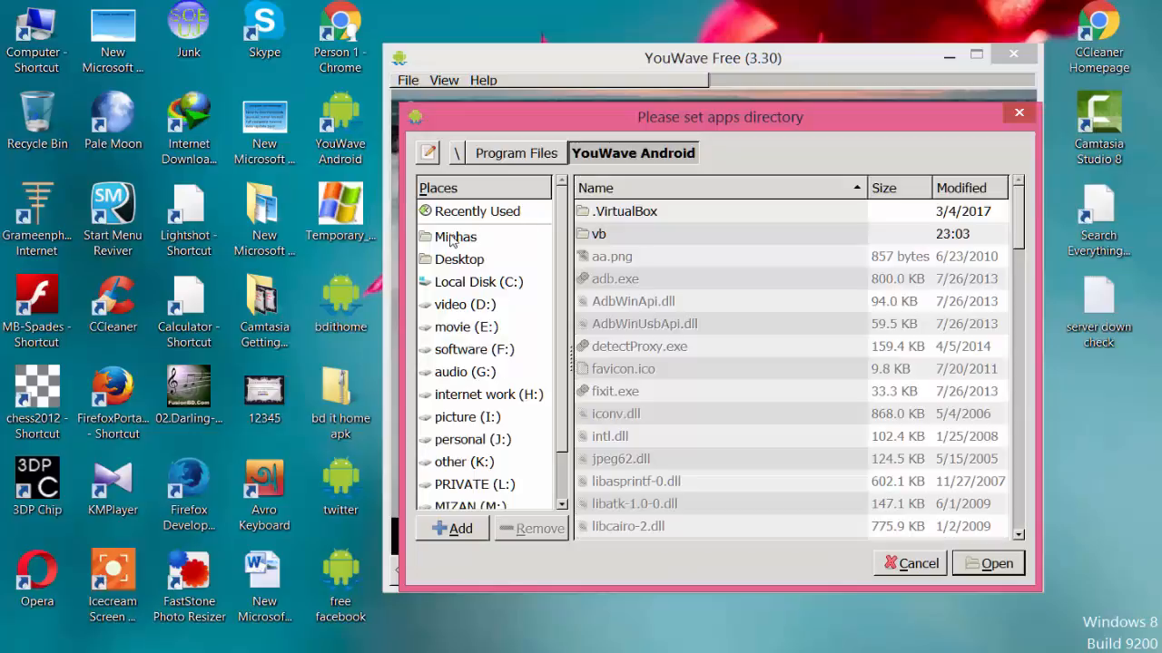
{"action": "left_click", "coordinate": [990, 564]}
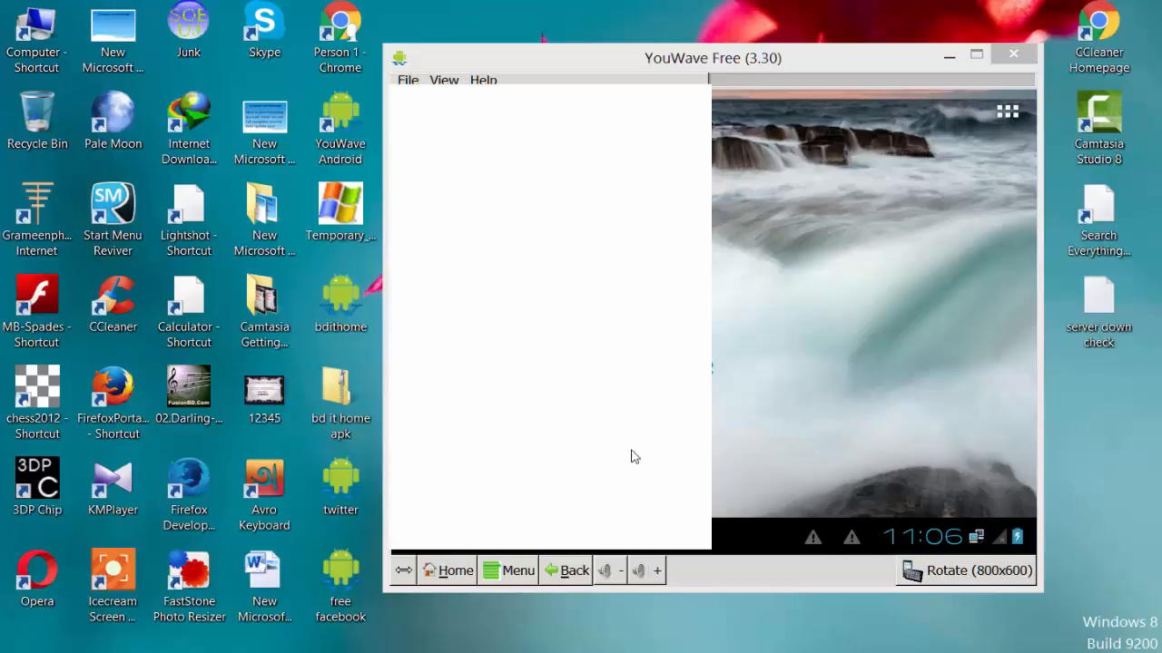
{"action": "mouse_move", "coordinate": [696, 652]}
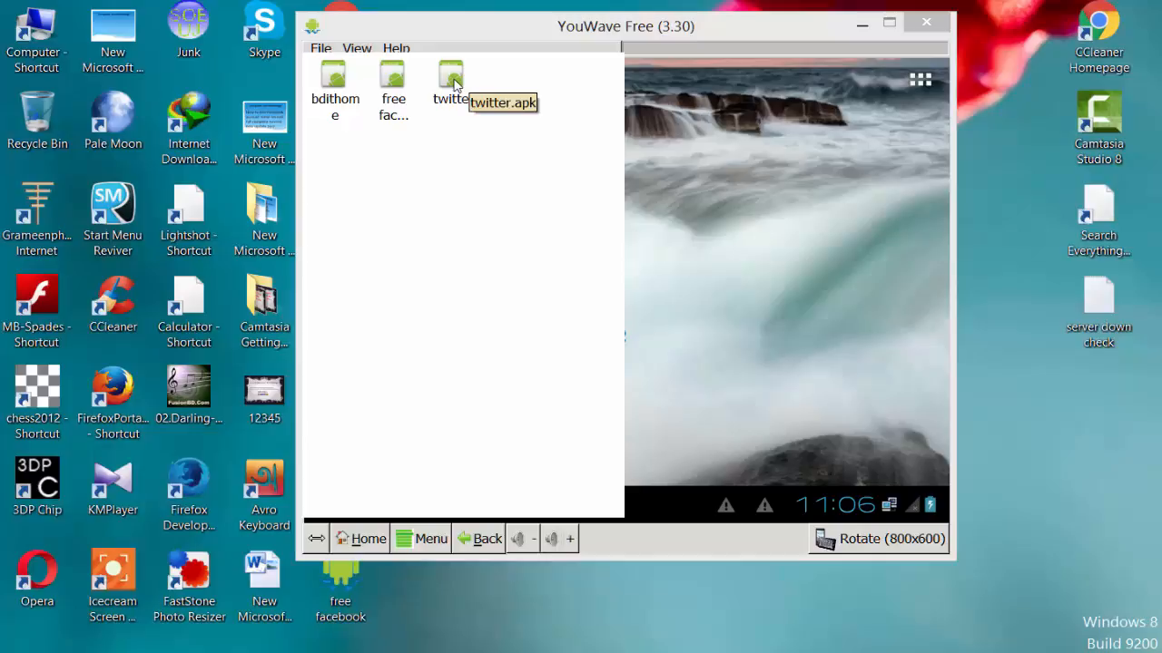
{"action": "double_click", "coordinate": [452, 76]}
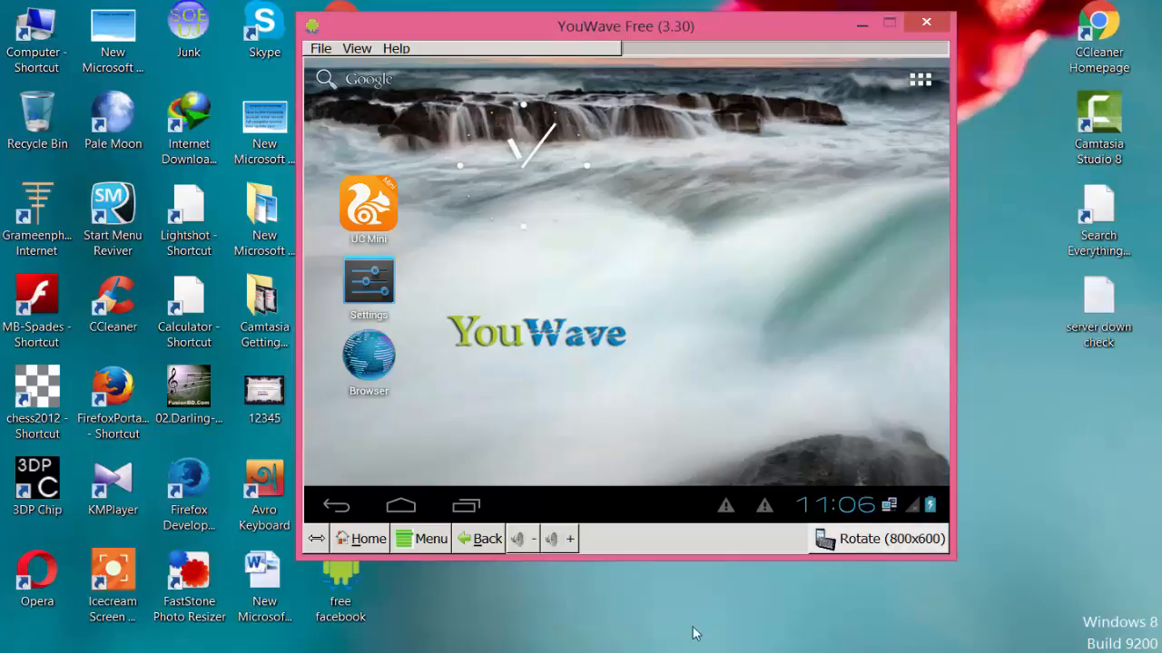
- Select the Desktop folder again as the emulator's apps directory
{"action": "left_click", "coordinate": [314, 50]}
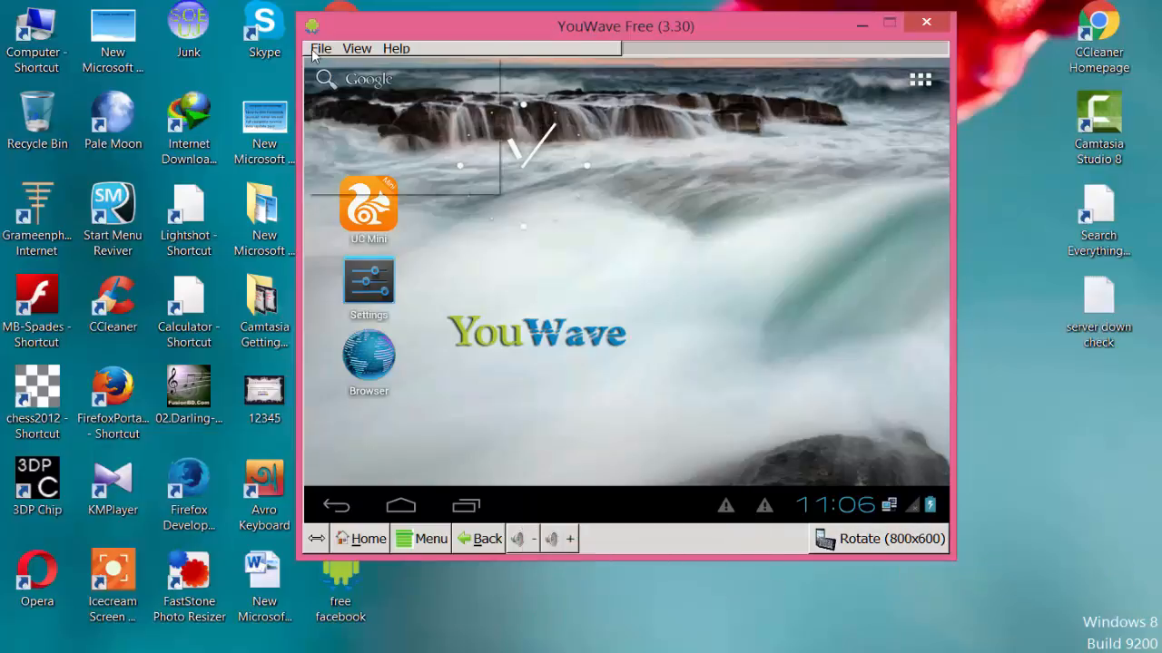
{"action": "left_click", "coordinate": [380, 73]}
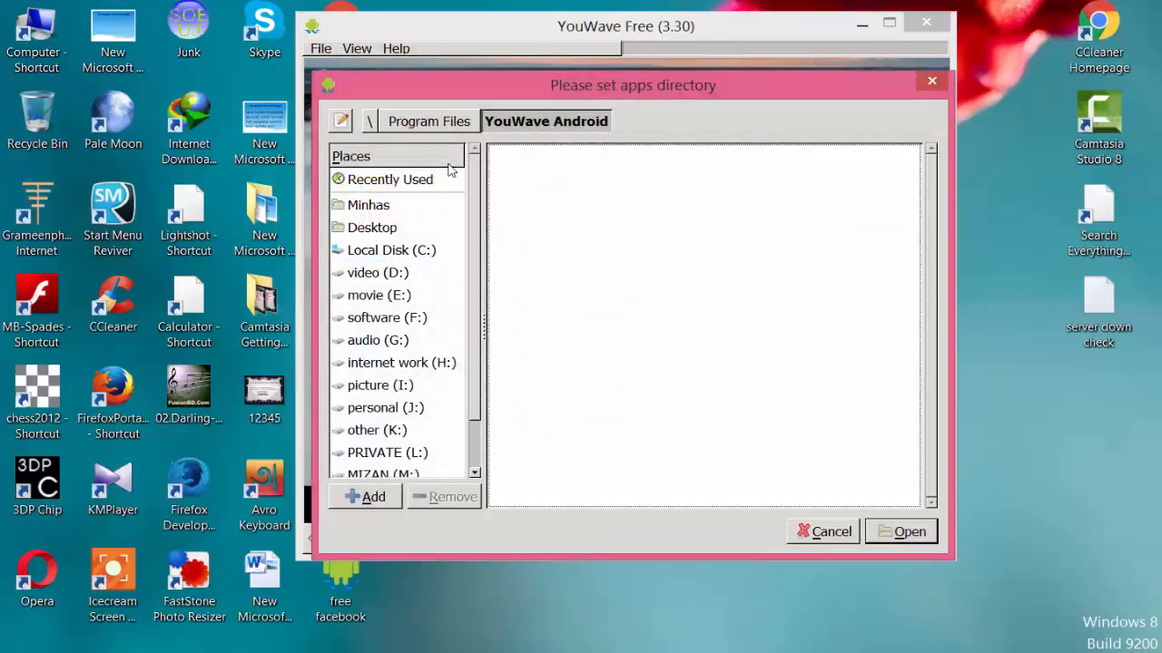
{"action": "left_click", "coordinate": [385, 228]}
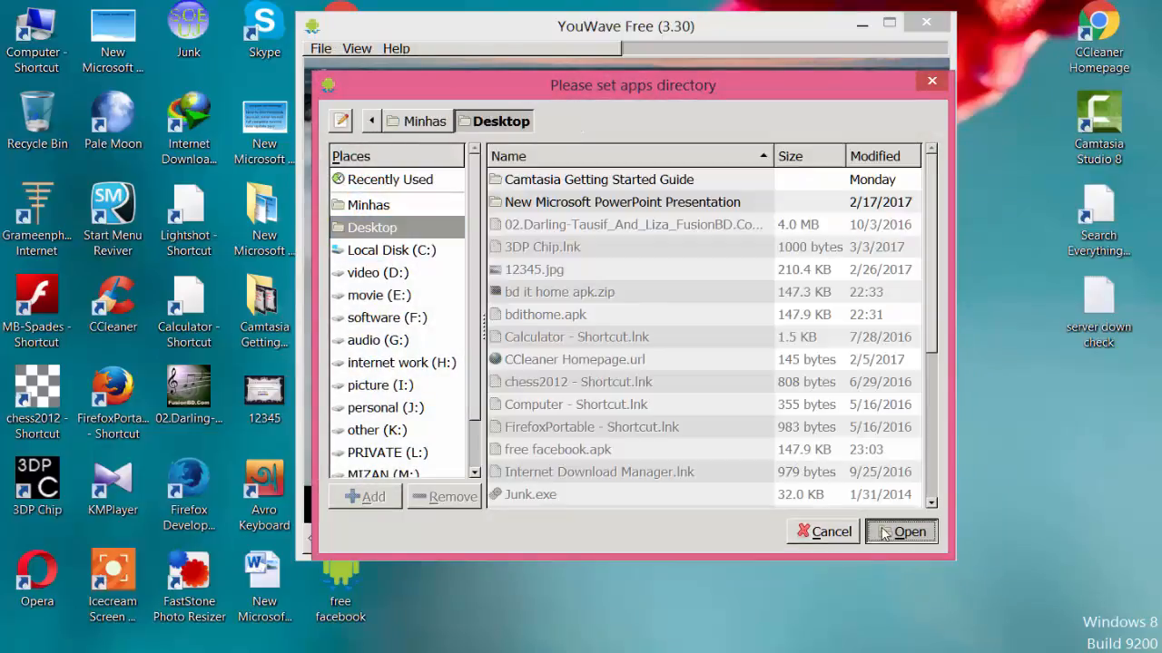
{"action": "left_click", "coordinate": [901, 532]}
- Launch twitter.apk in the emulator and dismiss its welcome message to load the Twitter page
{"action": "left_click", "coordinate": [450, 79]}
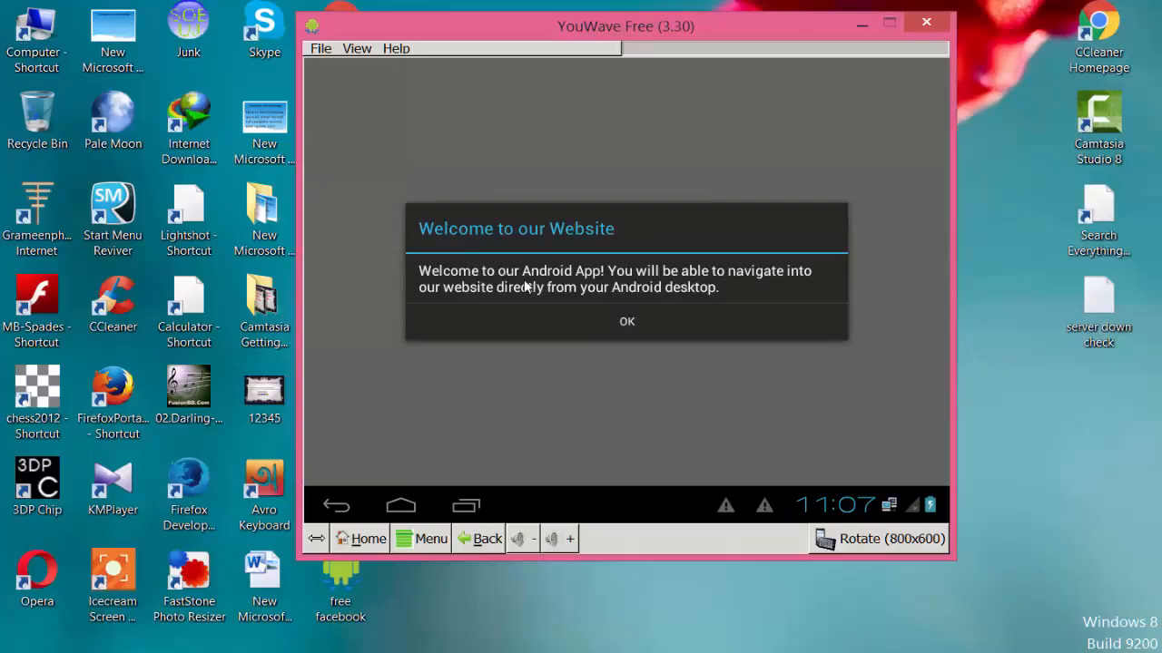
{"action": "left_click", "coordinate": [646, 320]}
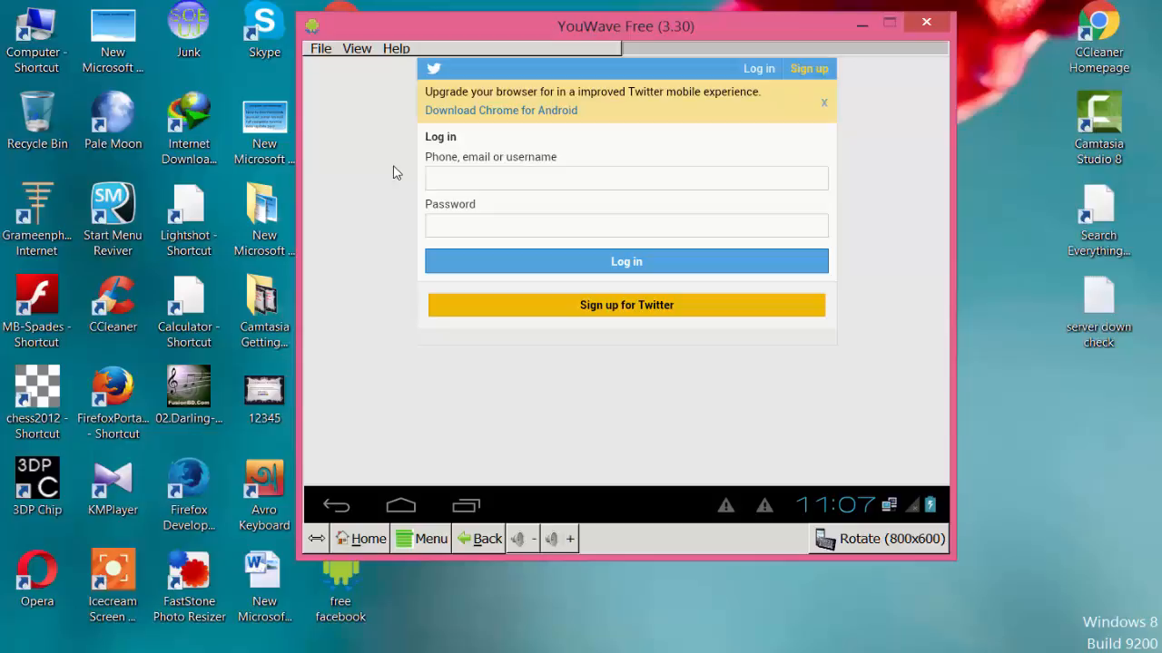
{"action": "left_click", "coordinate": [663, 652]}
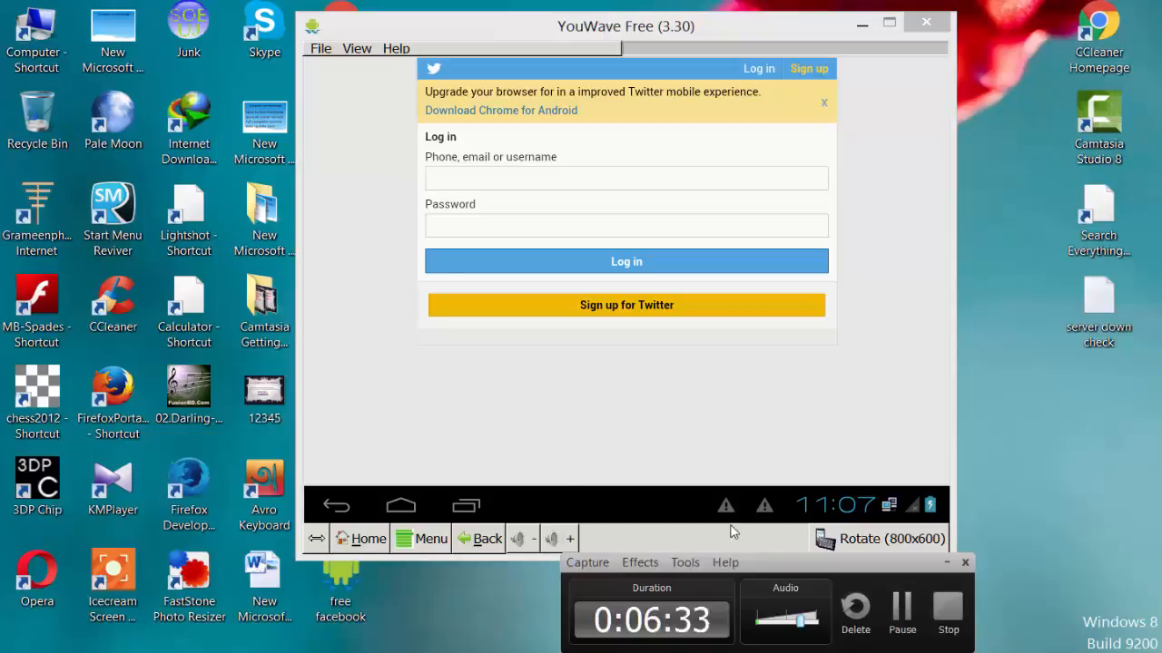